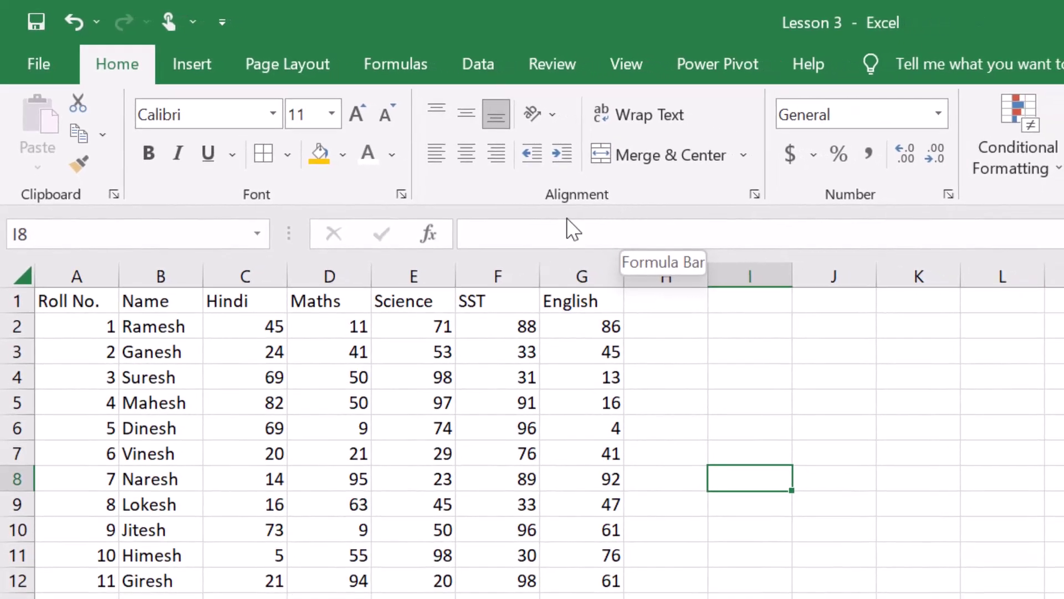
Step: Change the font of the header row A1:G1 to Cascadia Mono
{"action": "left_click_drag", "start_coordinate": [97, 331], "coordinate": [579, 304]}
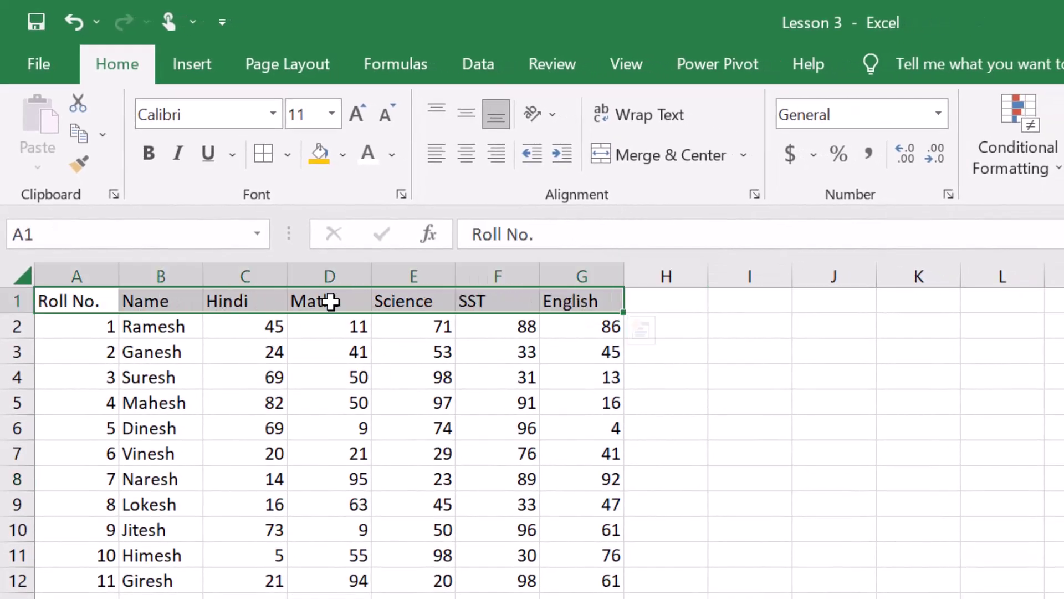
{"action": "left_click", "coordinate": [273, 114]}
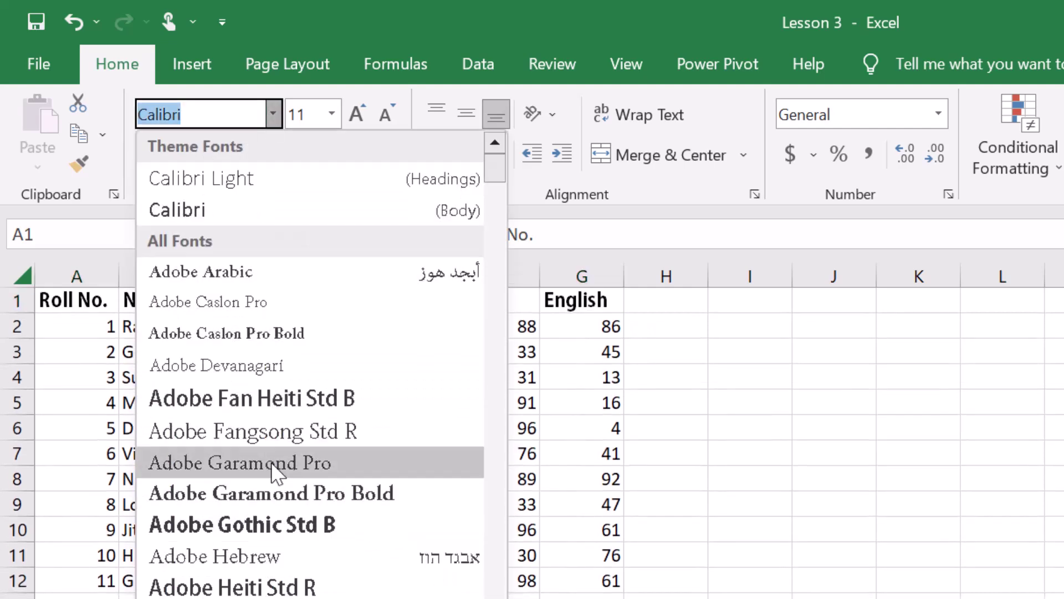
{"action": "scroll", "coordinate": [273, 468], "scroll_direction": "down", "scroll_amount": 6}
{"action": "scroll", "coordinate": [272, 476], "scroll_direction": "down", "scroll_amount": 20}
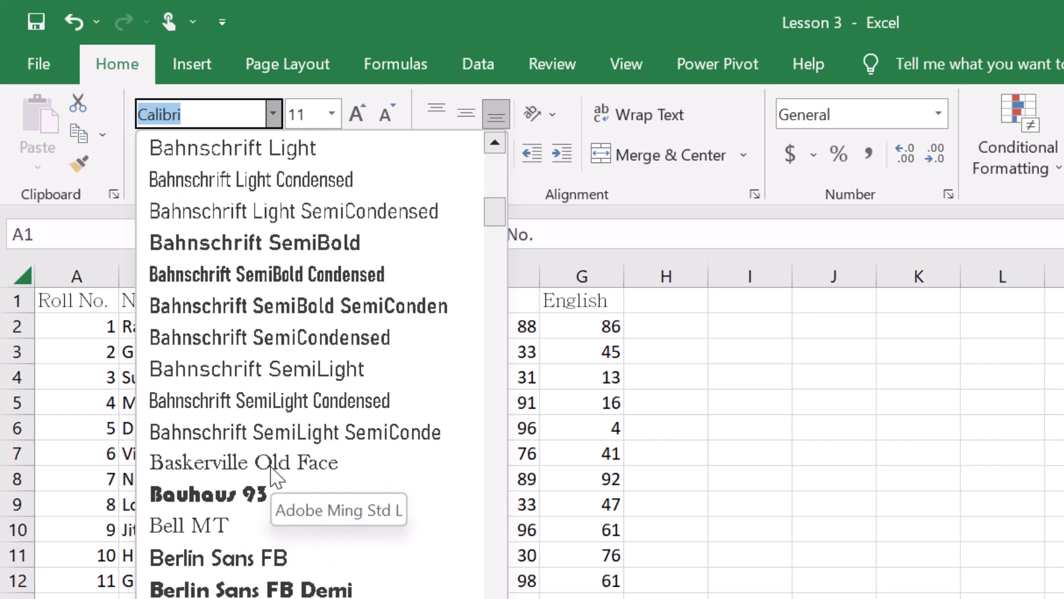
{"action": "scroll", "coordinate": [271, 480], "scroll_direction": "down", "scroll_amount": 1}
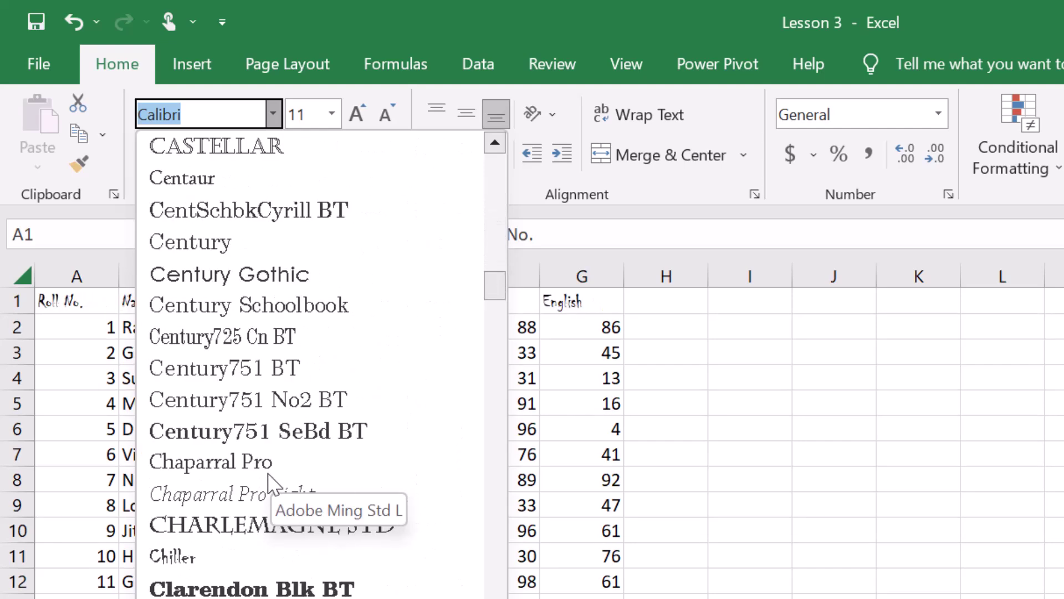
{"action": "scroll", "coordinate": [266, 471], "scroll_direction": "up", "scroll_amount": 3}
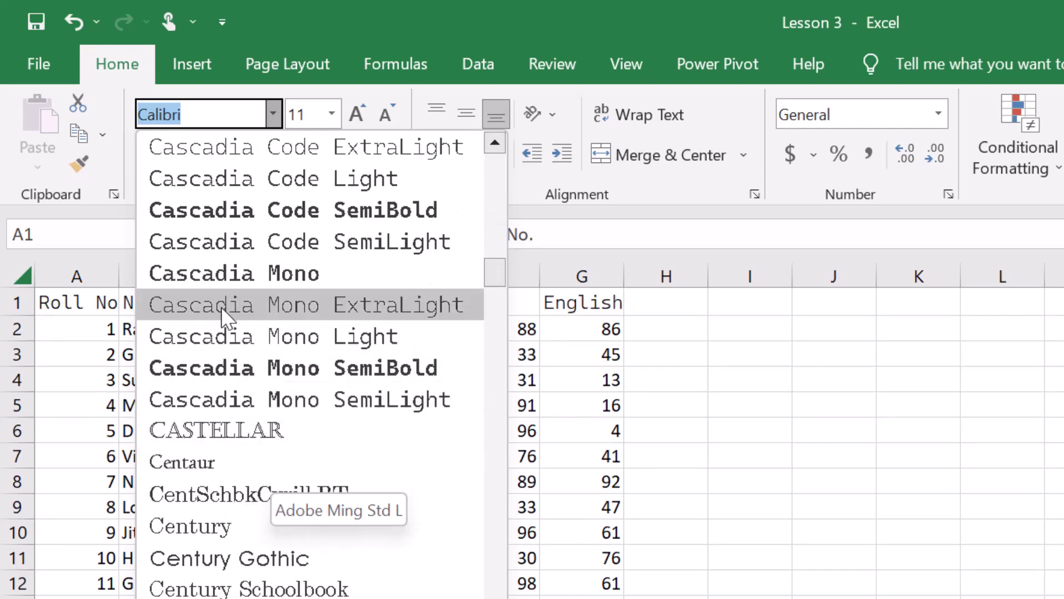
{"action": "left_click", "coordinate": [218, 277]}
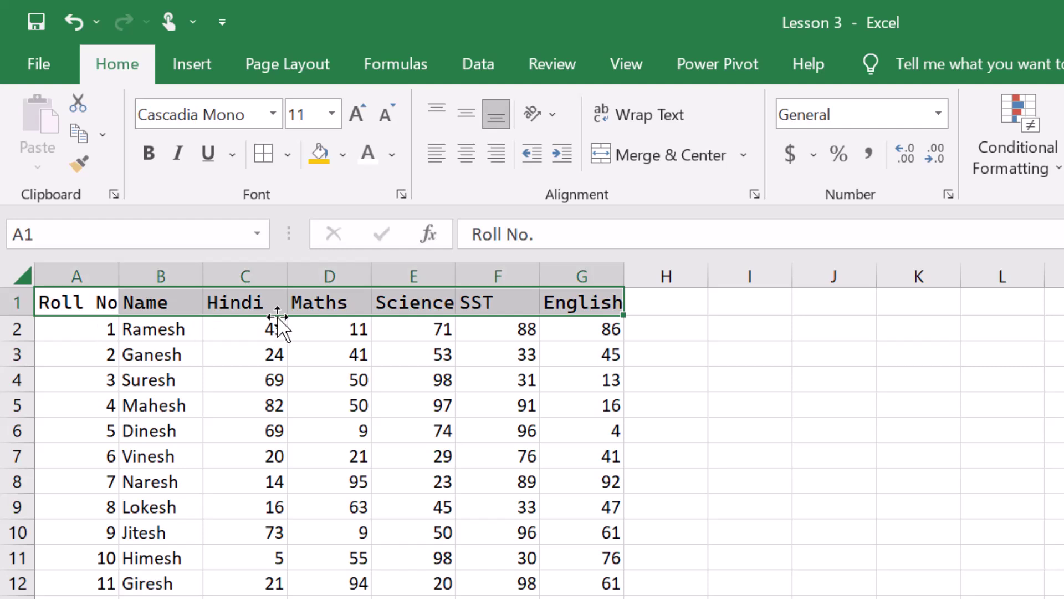
Step: Increase the header row's font size to 14
{"action": "left_click", "coordinate": [331, 114]}
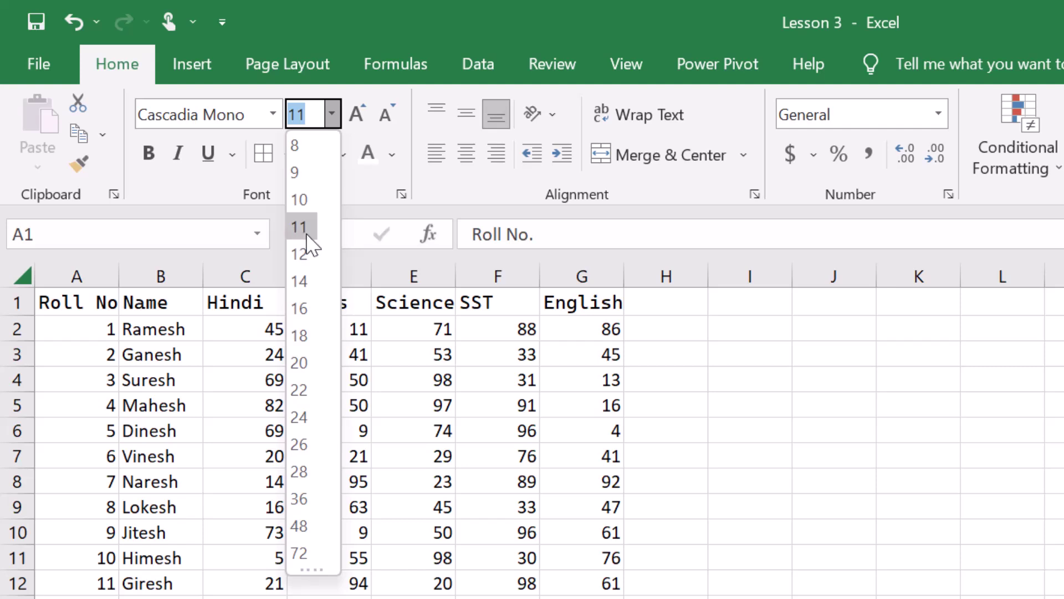
{"action": "left_click", "coordinate": [298, 228]}
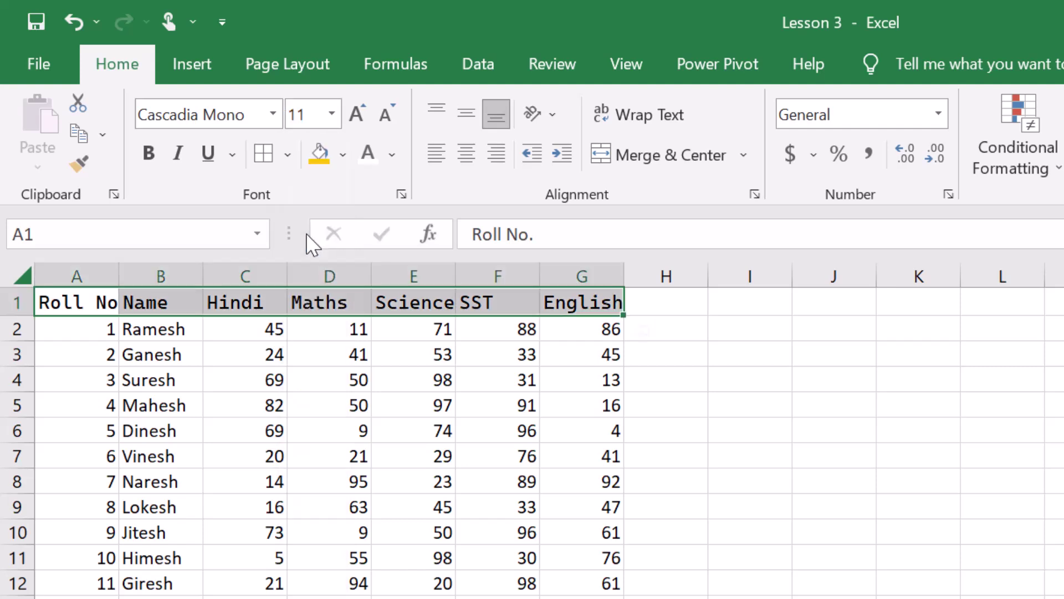
{"action": "left_click", "coordinate": [356, 114]}
{"action": "left_click", "coordinate": [356, 114]}
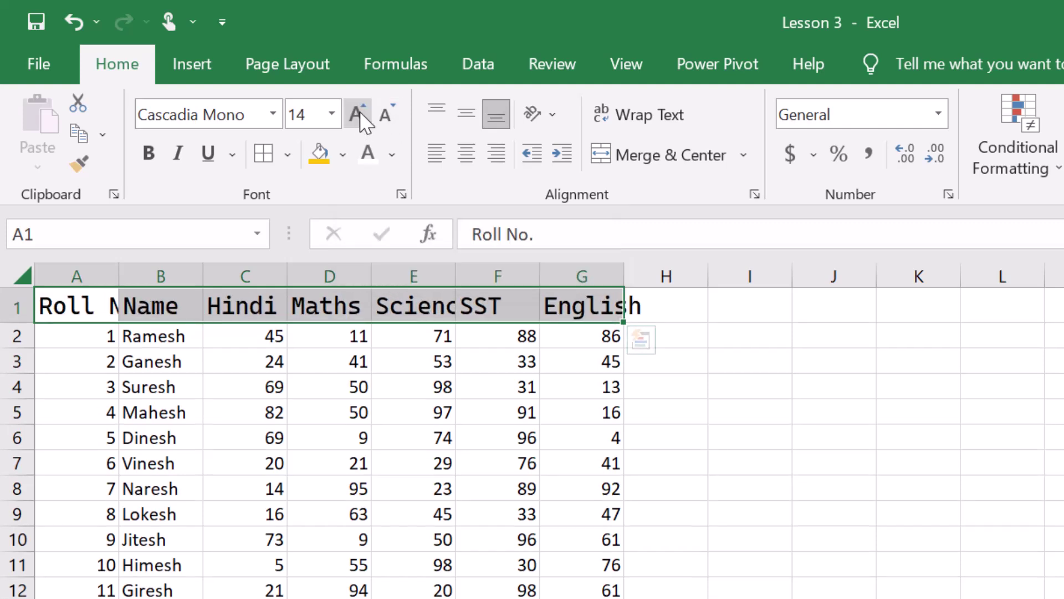
Step: Reduce the header row's font size to 10
{"action": "left_click", "coordinate": [385, 116]}
{"action": "left_click", "coordinate": [386, 116]}
{"action": "left_click", "coordinate": [386, 117]}
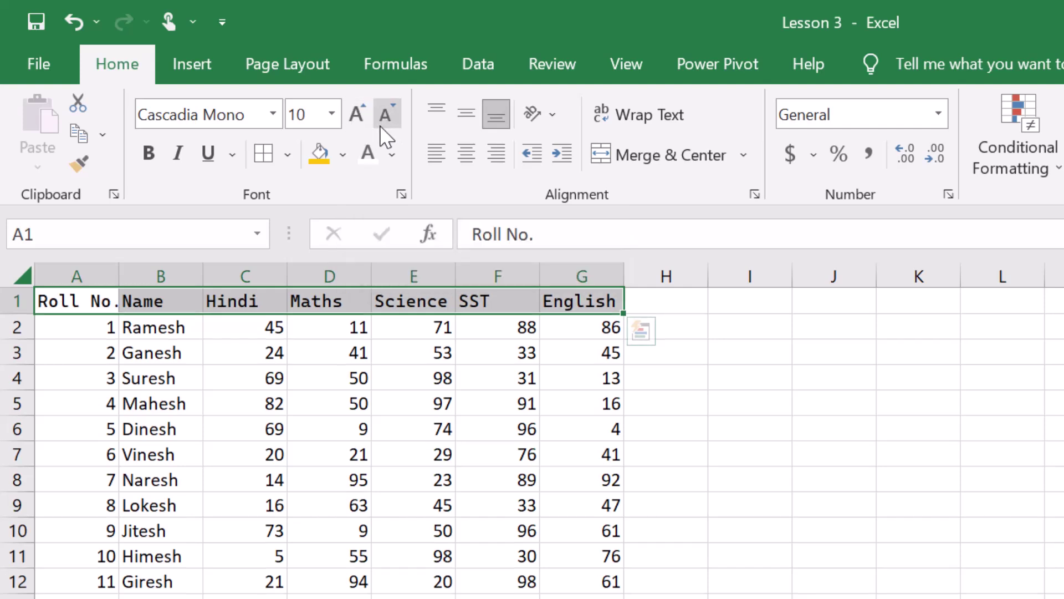
Step: Format the header row as bold and italic with a double underline
{"action": "left_click", "coordinate": [146, 161]}
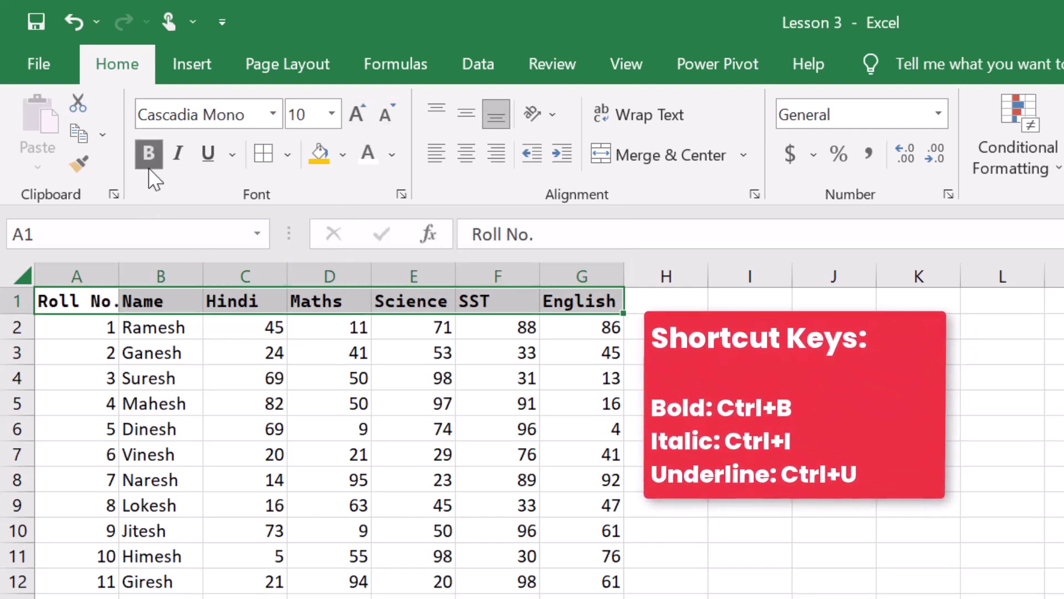
{"action": "left_click", "coordinate": [180, 158]}
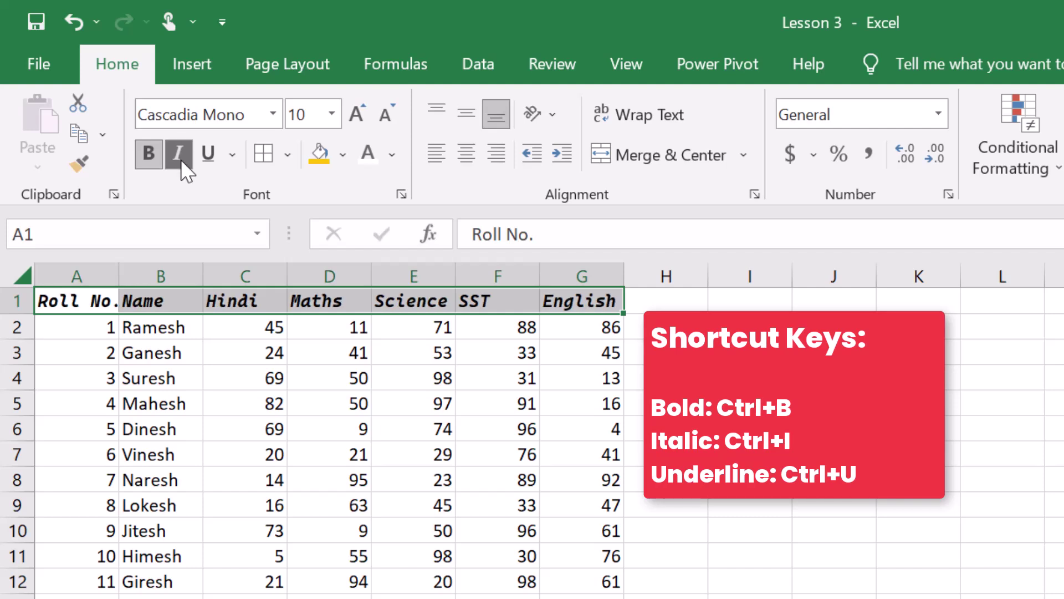
{"action": "left_click", "coordinate": [208, 157]}
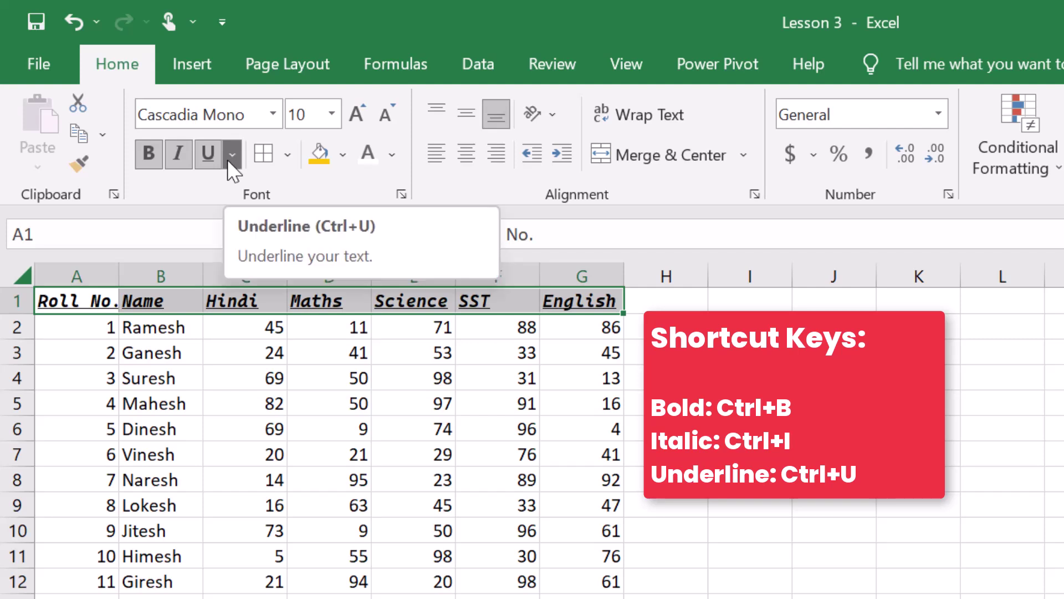
{"action": "left_click", "coordinate": [232, 155]}
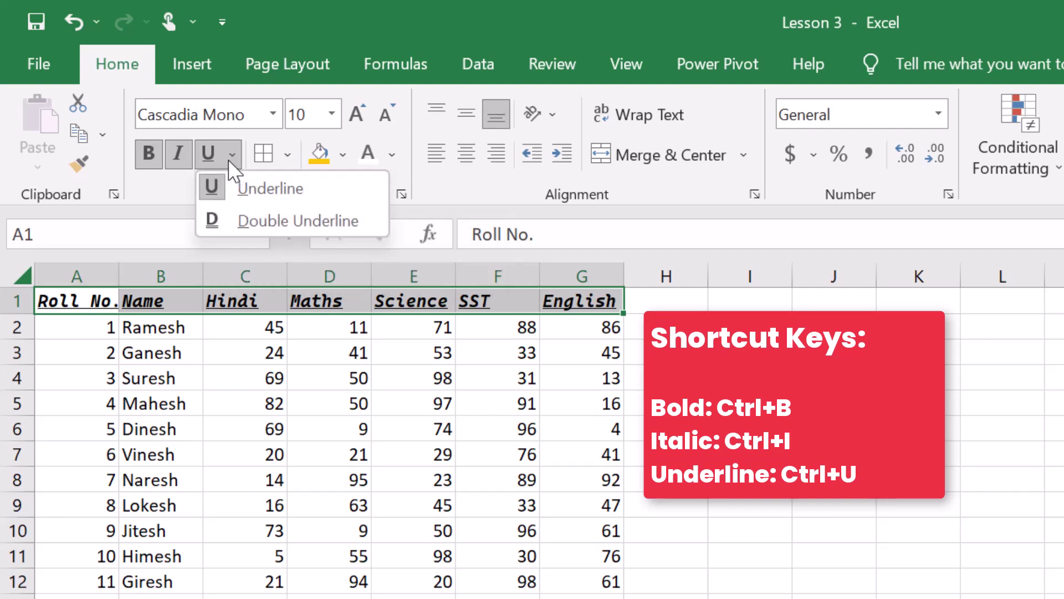
{"action": "left_click", "coordinate": [214, 220]}
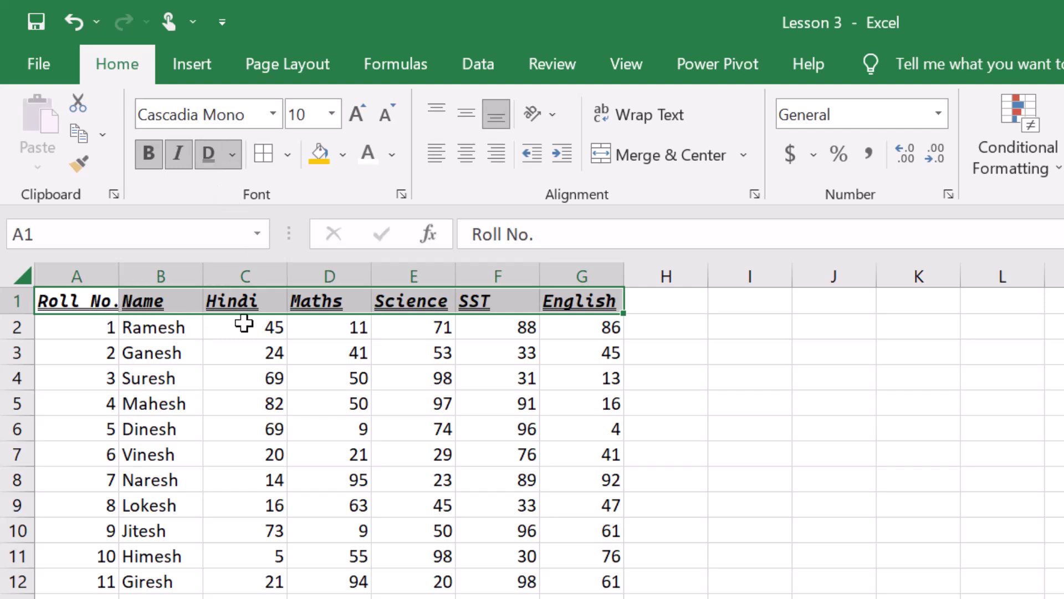
Step: Remove the double underline, italic and bold formatting from the header row
{"action": "left_click", "coordinate": [207, 155]}
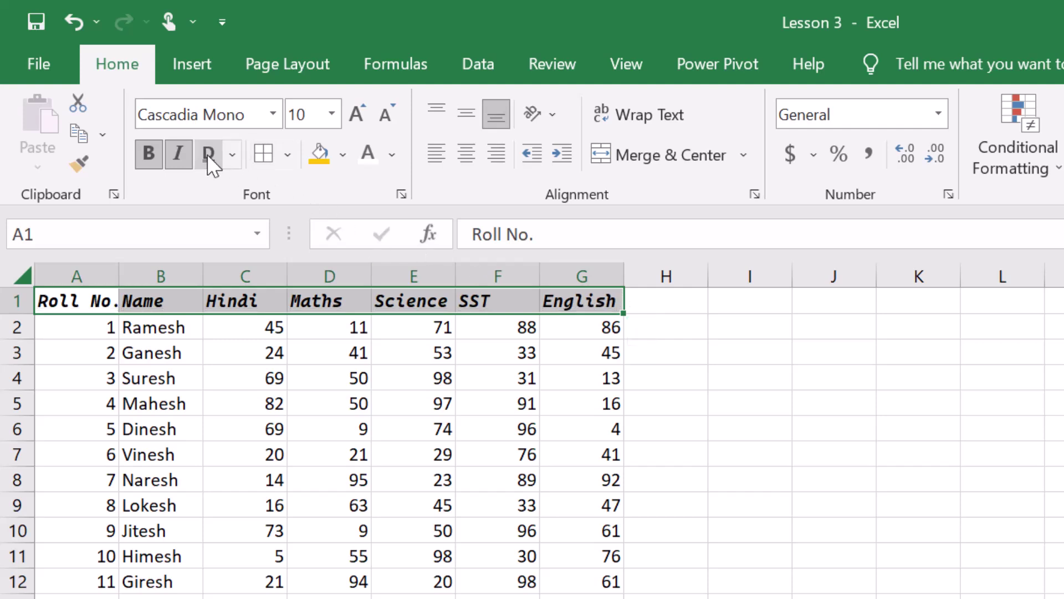
{"action": "left_click", "coordinate": [178, 154]}
{"action": "left_click", "coordinate": [153, 161]}
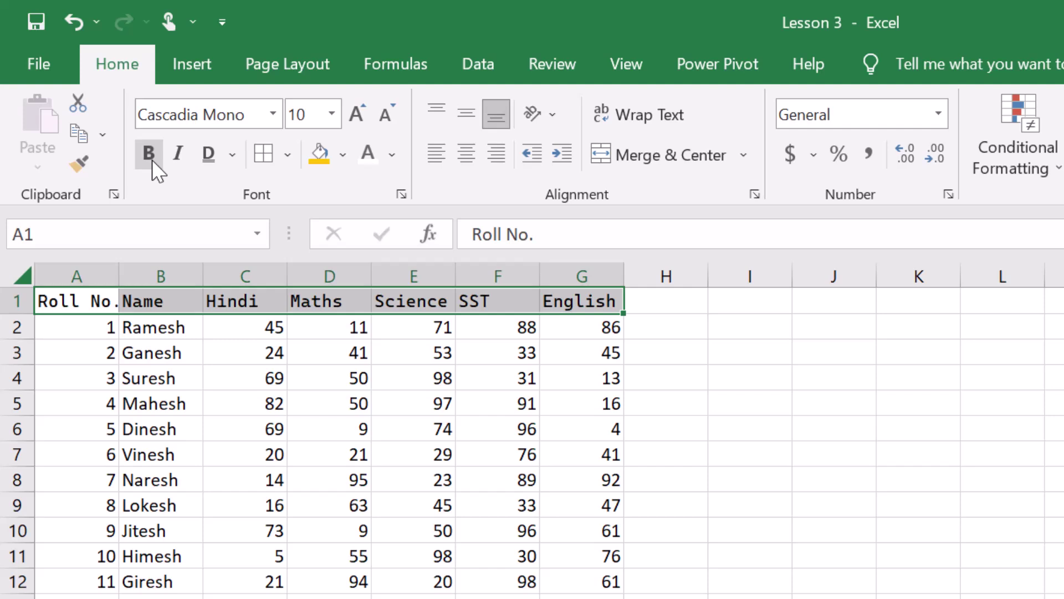
{"action": "left_click", "coordinate": [287, 155]}
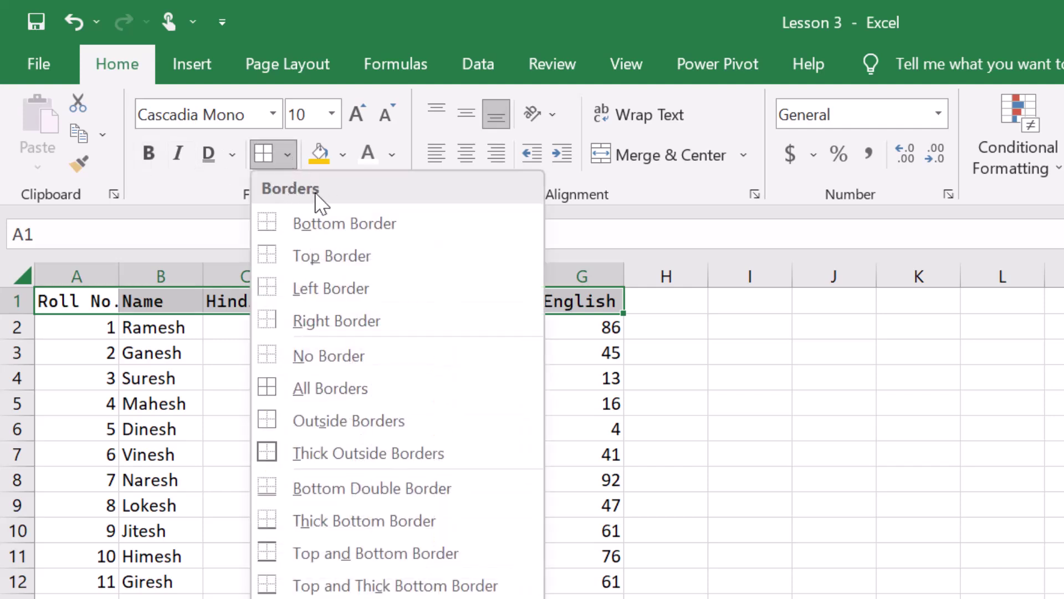
{"action": "left_click", "coordinate": [798, 429]}
{"action": "left_click_drag", "start_coordinate": [86, 308], "coordinate": [610, 593]}
{"action": "left_click", "coordinate": [759, 405]}
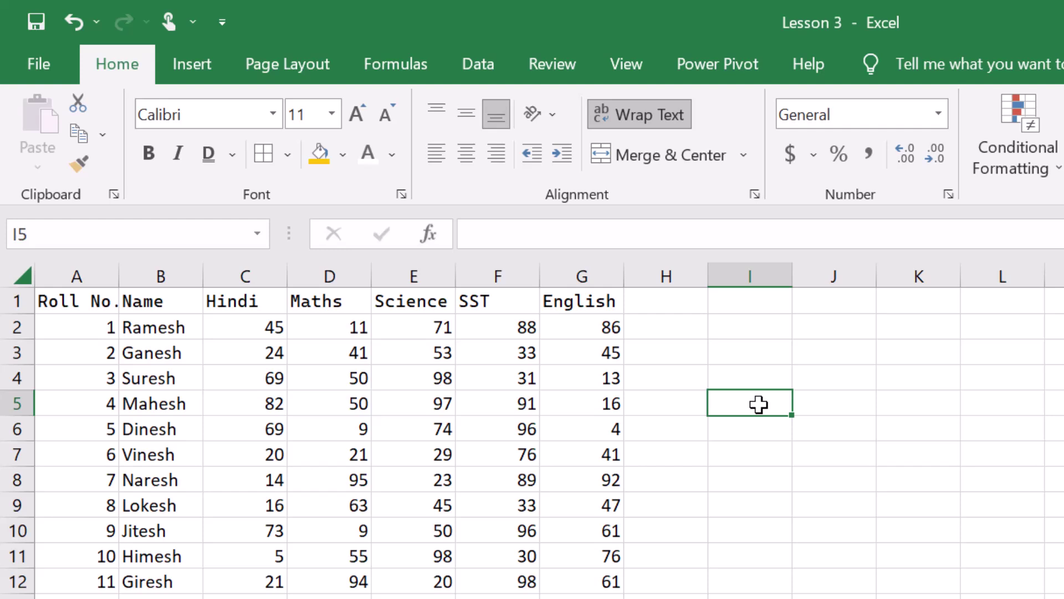
{"action": "left_click_drag", "start_coordinate": [791, 321], "coordinate": [835, 582]}
{"action": "left_click_drag", "start_coordinate": [663, 420], "coordinate": [848, 429]}
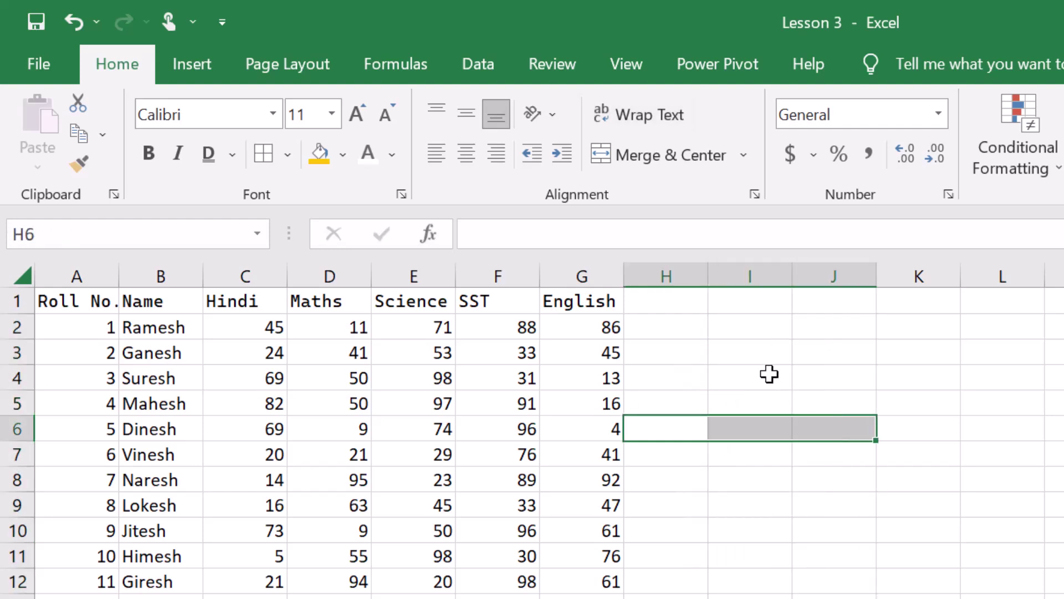
{"action": "left_click_drag", "start_coordinate": [749, 347], "coordinate": [762, 542]}
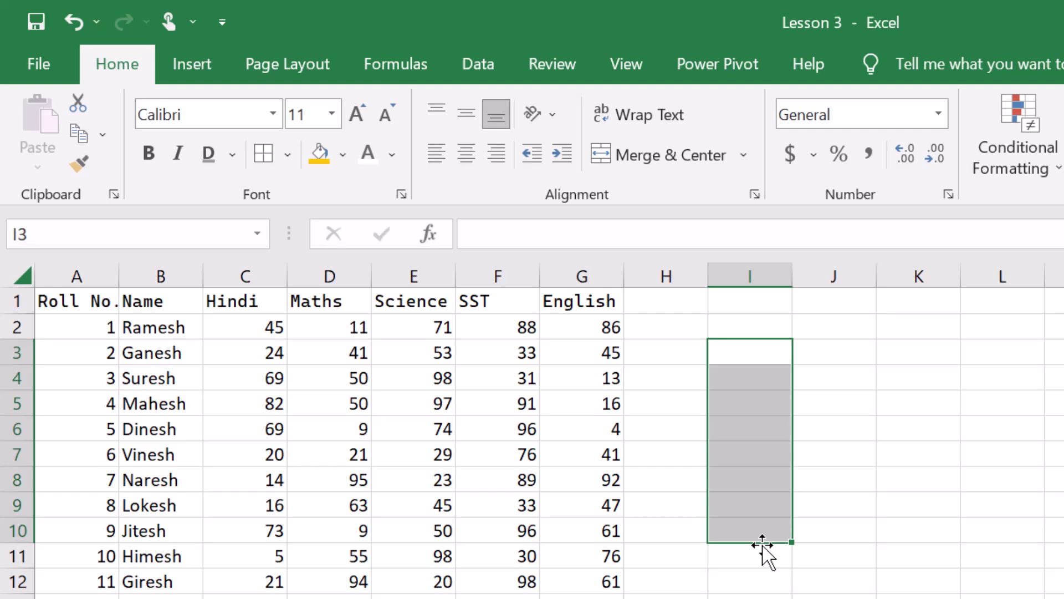
{"action": "left_click", "coordinate": [421, 369]}
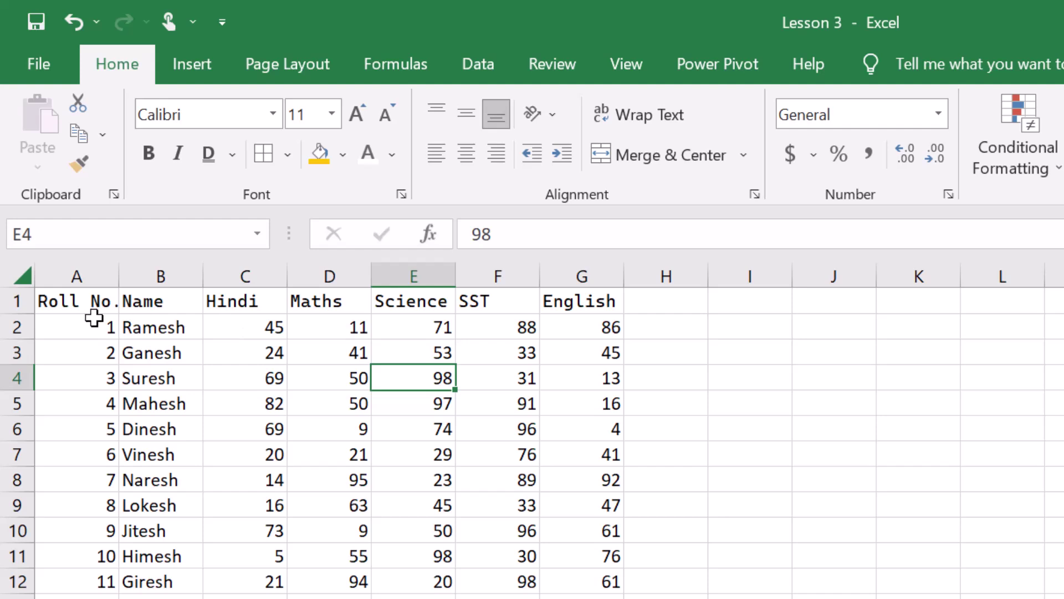
Step: Apply All Borders to the whole marks table, from the Roll No. header through the last English mark
{"action": "left_click", "coordinate": [68, 300]}
{"action": "left_click_drag", "start_coordinate": [67, 300], "coordinate": [584, 596]}
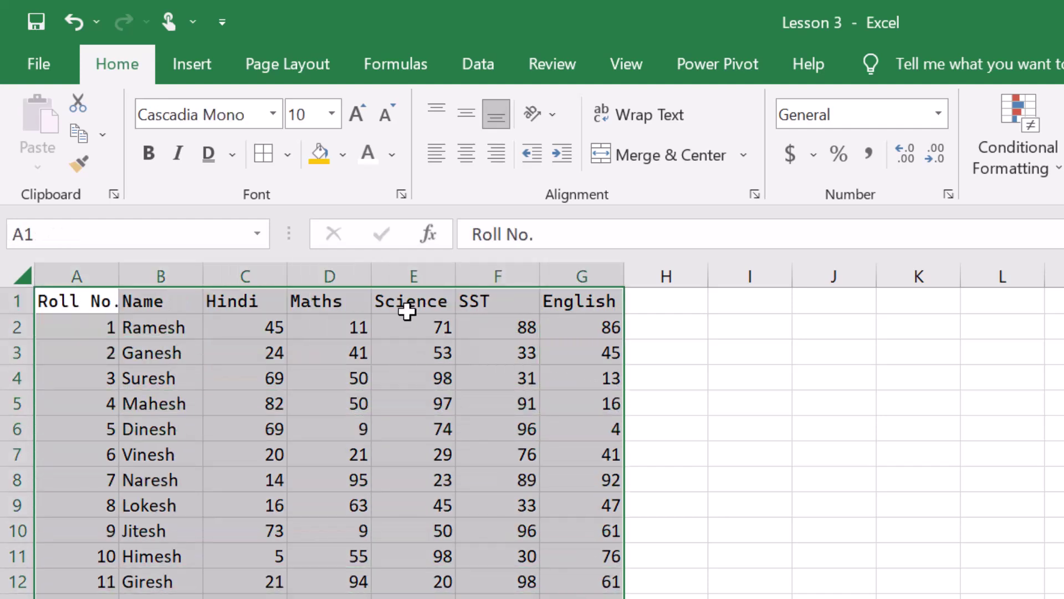
{"action": "left_click", "coordinate": [288, 161]}
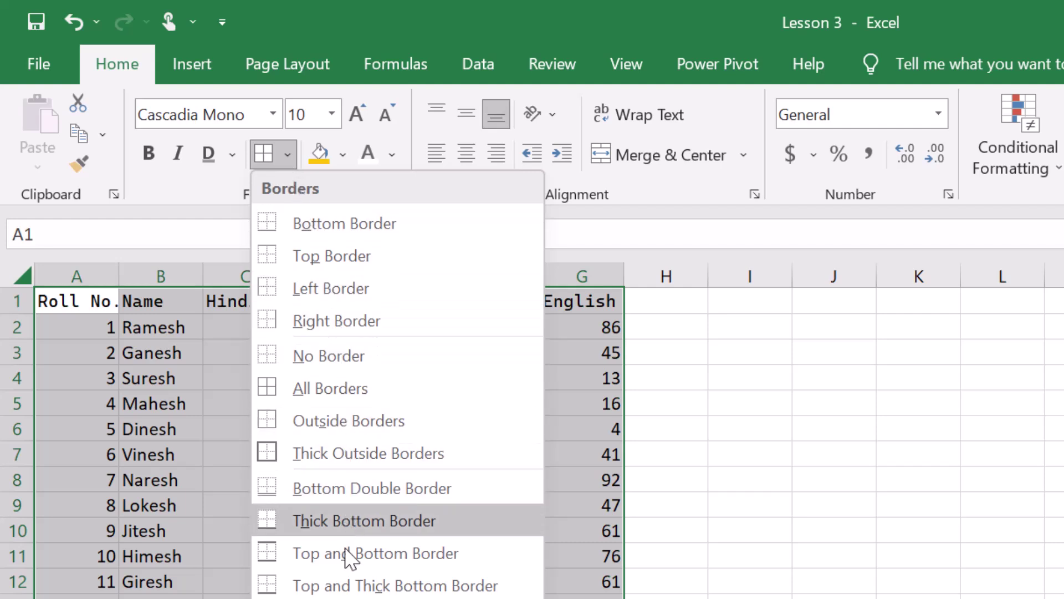
{"action": "left_click", "coordinate": [328, 397]}
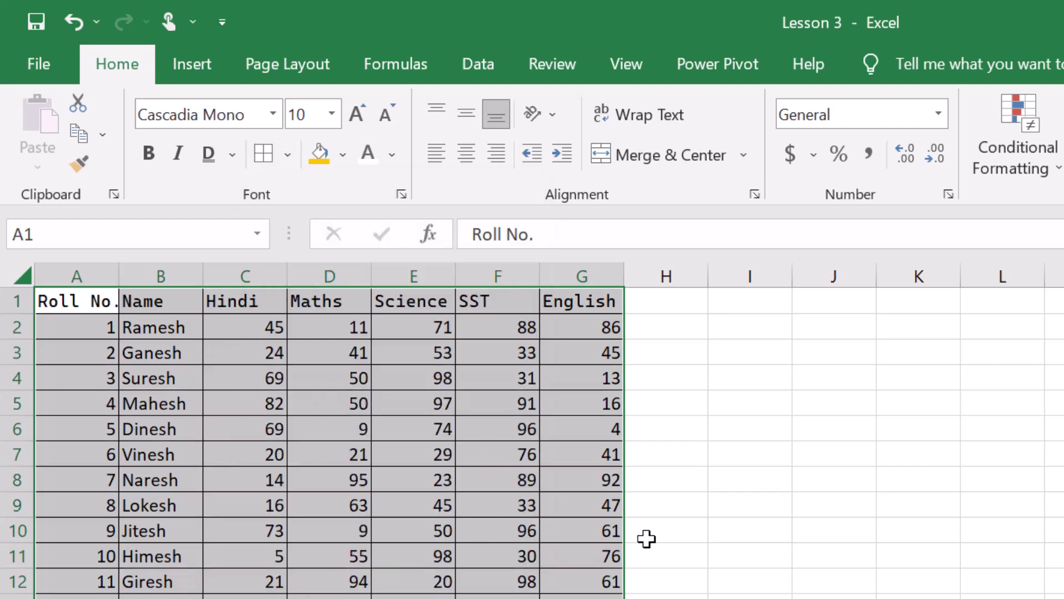
{"action": "left_click", "coordinate": [666, 449]}
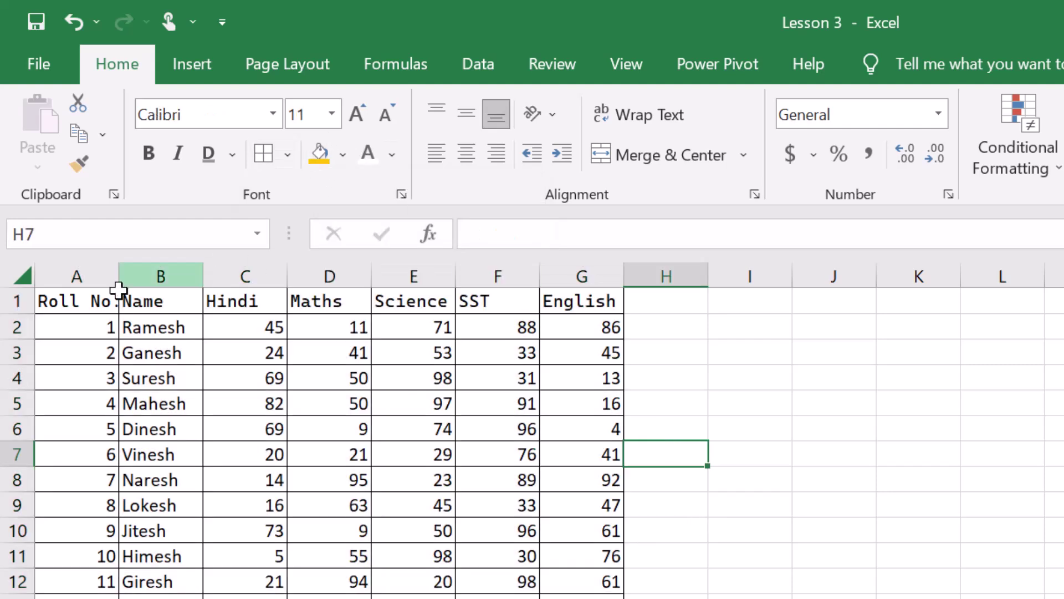
Step: Fill the header row A1:G1 with the standard golden orange and color its text in a darker theme blue
{"action": "left_click_drag", "start_coordinate": [78, 302], "coordinate": [571, 304]}
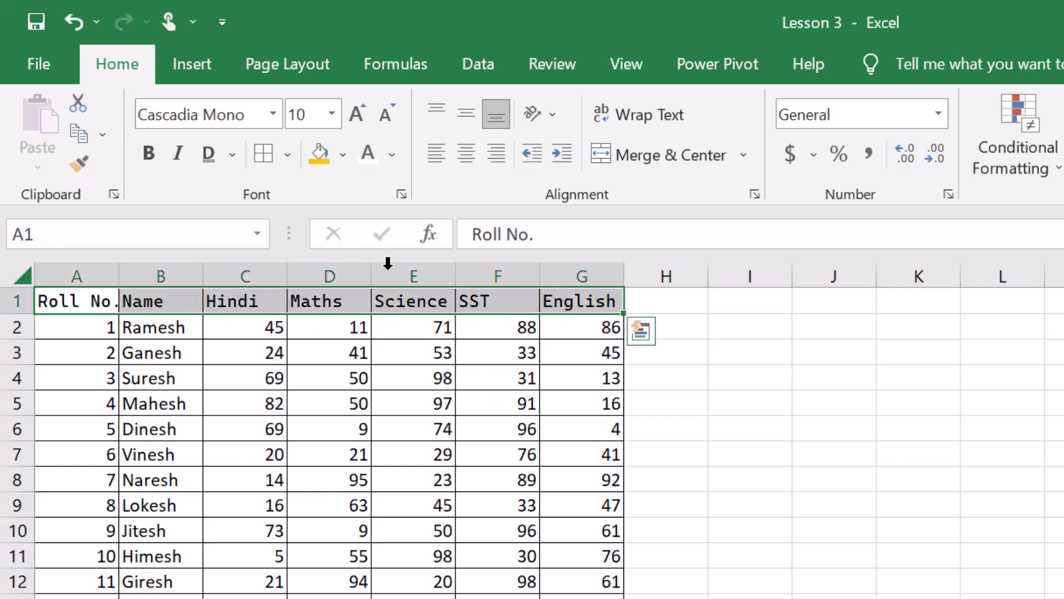
{"action": "left_click", "coordinate": [342, 156]}
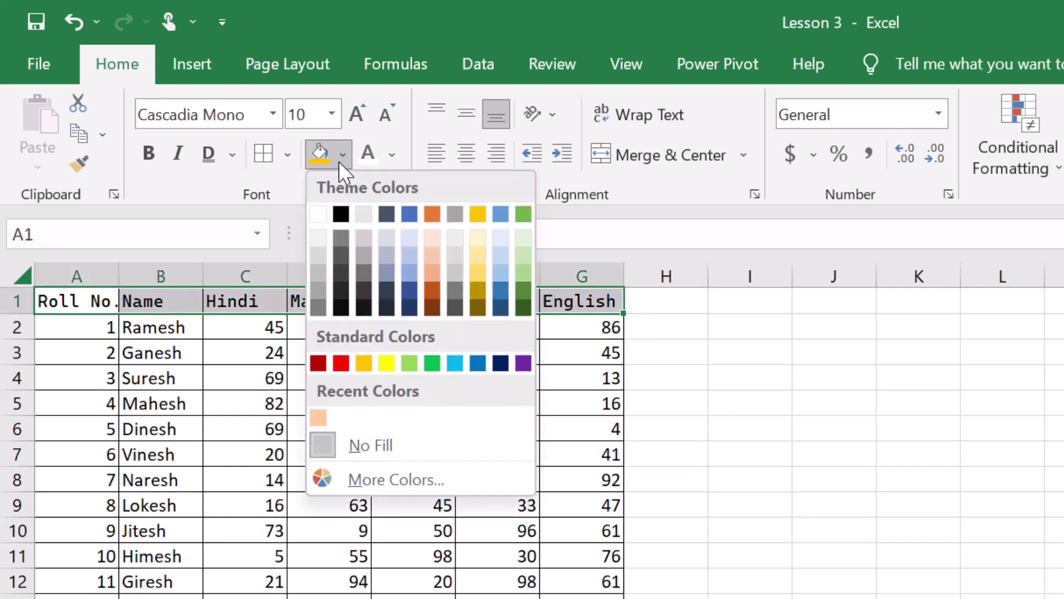
{"action": "left_click", "coordinate": [362, 363]}
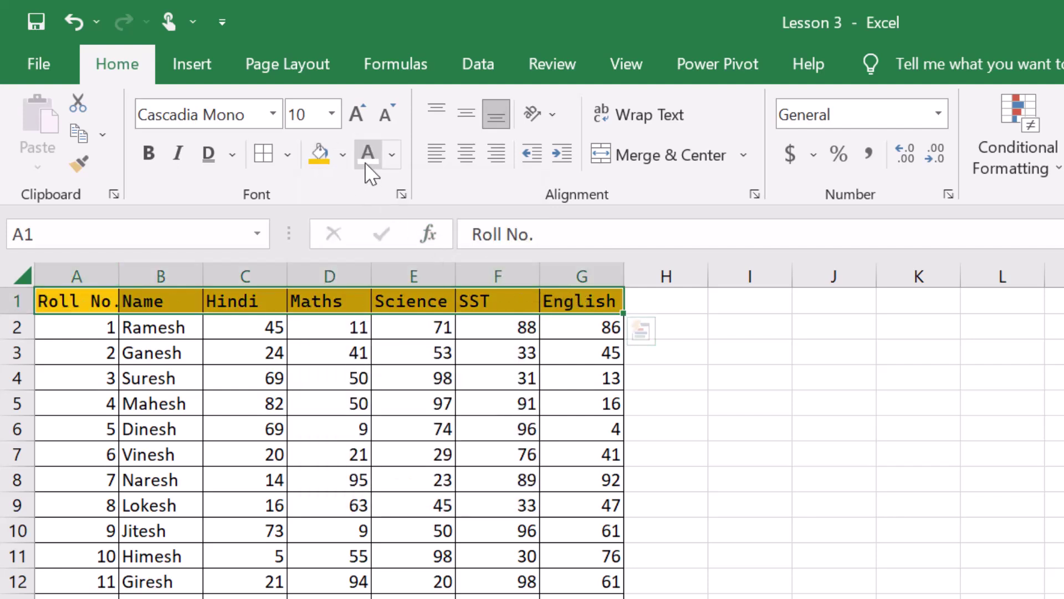
{"action": "left_click", "coordinate": [390, 162]}
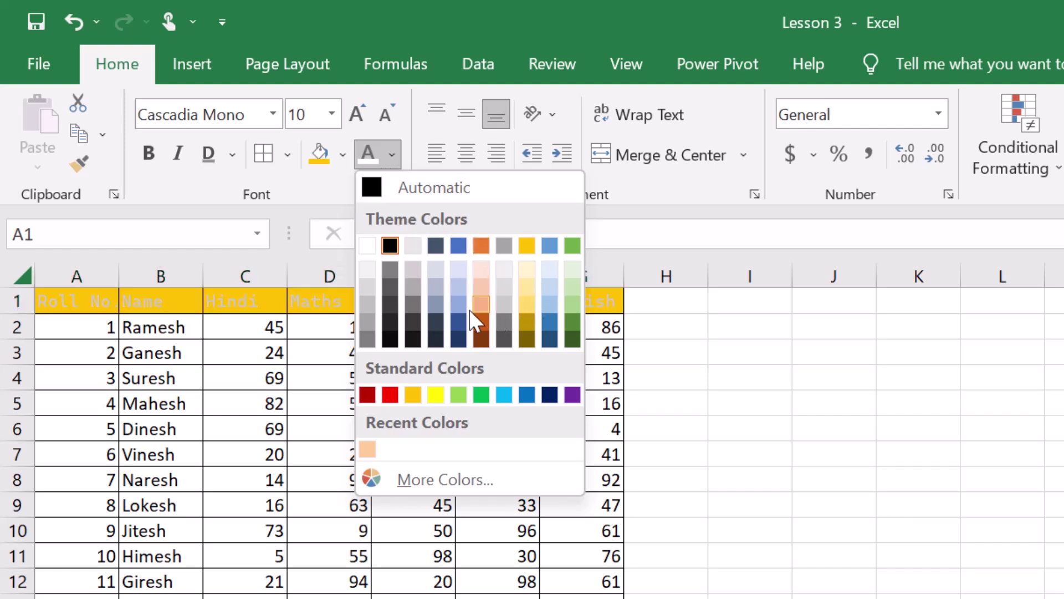
{"action": "left_click", "coordinate": [457, 324]}
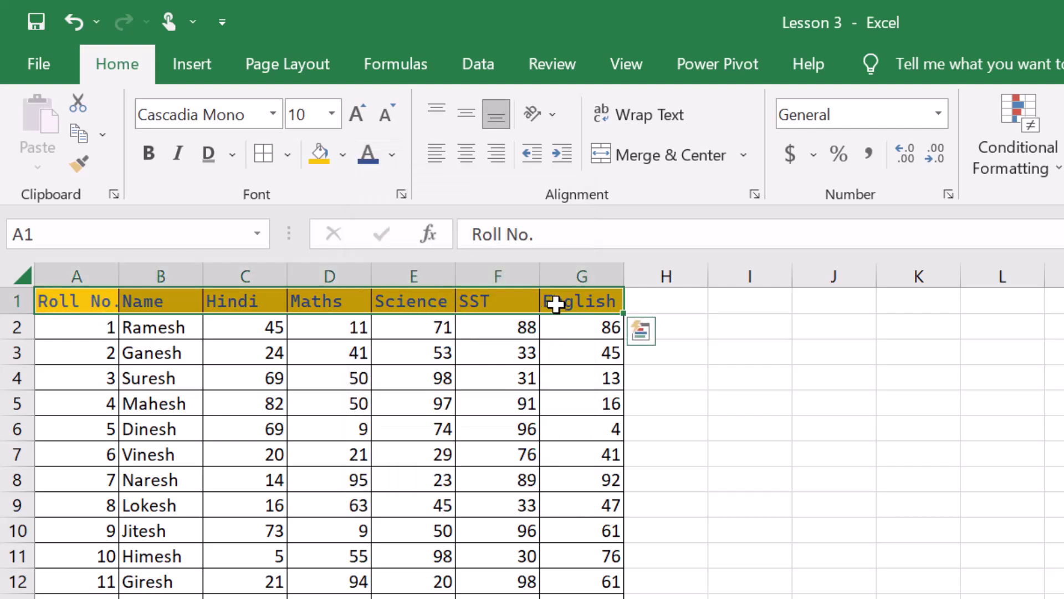
{"action": "left_click", "coordinate": [214, 382]}
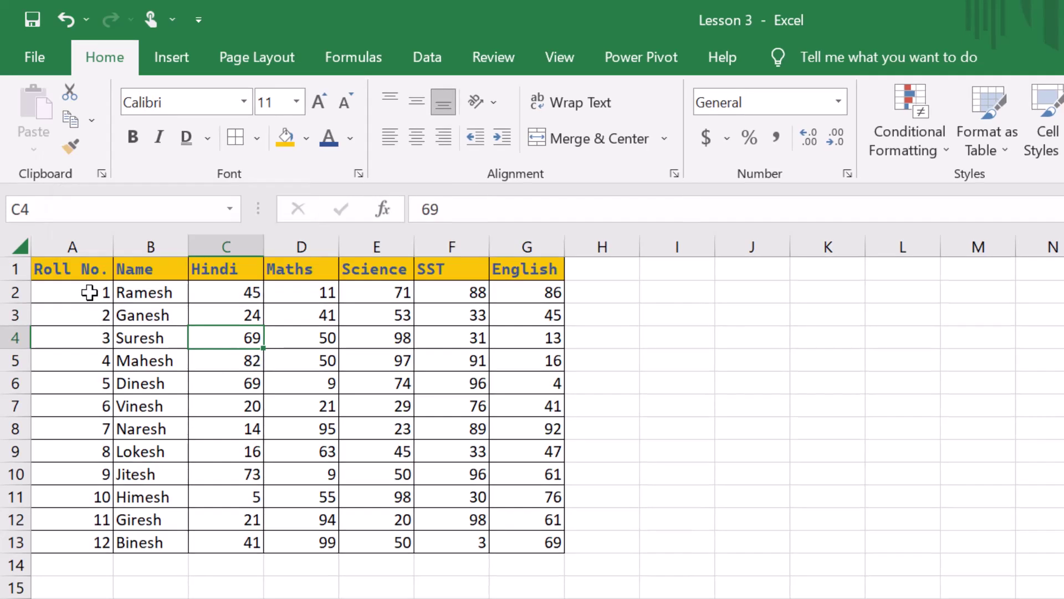
Step: Move the Roll No. column A1:A13 to H1 by cutting and pasting it
{"action": "left_click", "coordinate": [92, 310]}
{"action": "left_click_drag", "start_coordinate": [82, 280], "coordinate": [92, 542]}
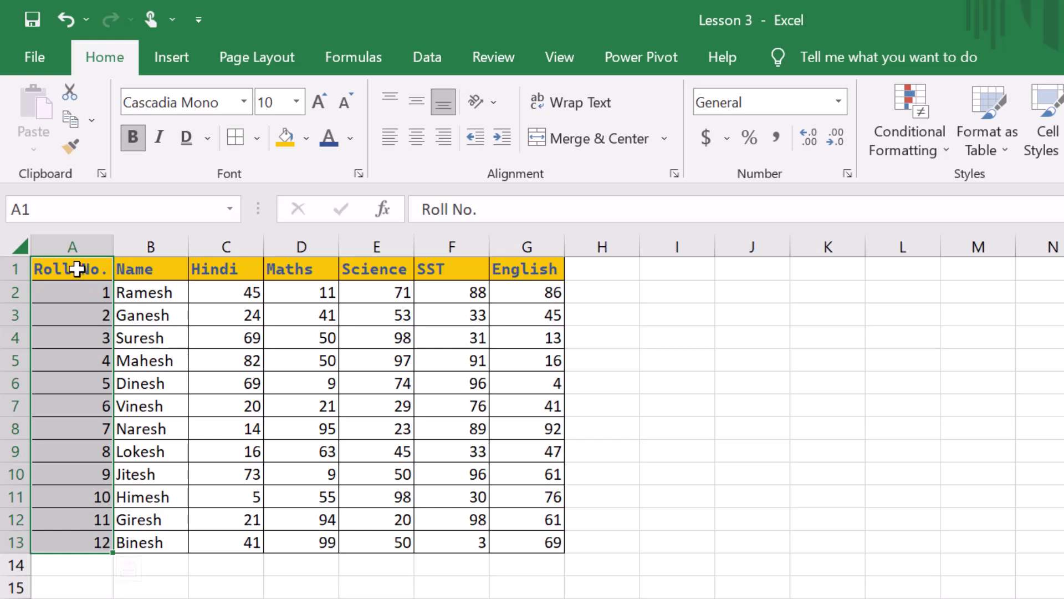
{"action": "left_click", "coordinate": [67, 92]}
{"action": "left_click", "coordinate": [601, 270]}
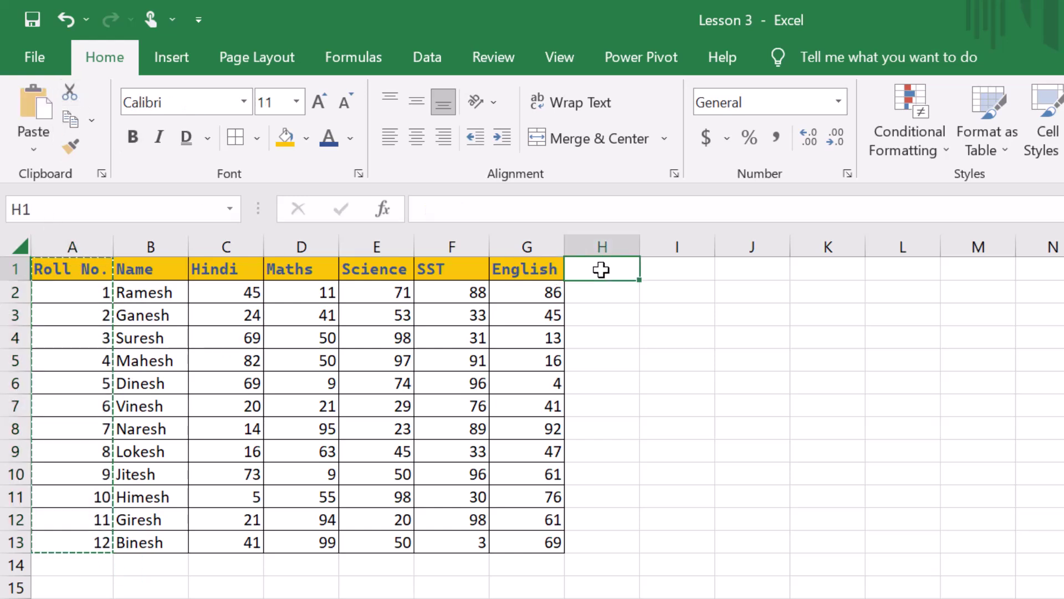
{"action": "left_click", "coordinate": [45, 105]}
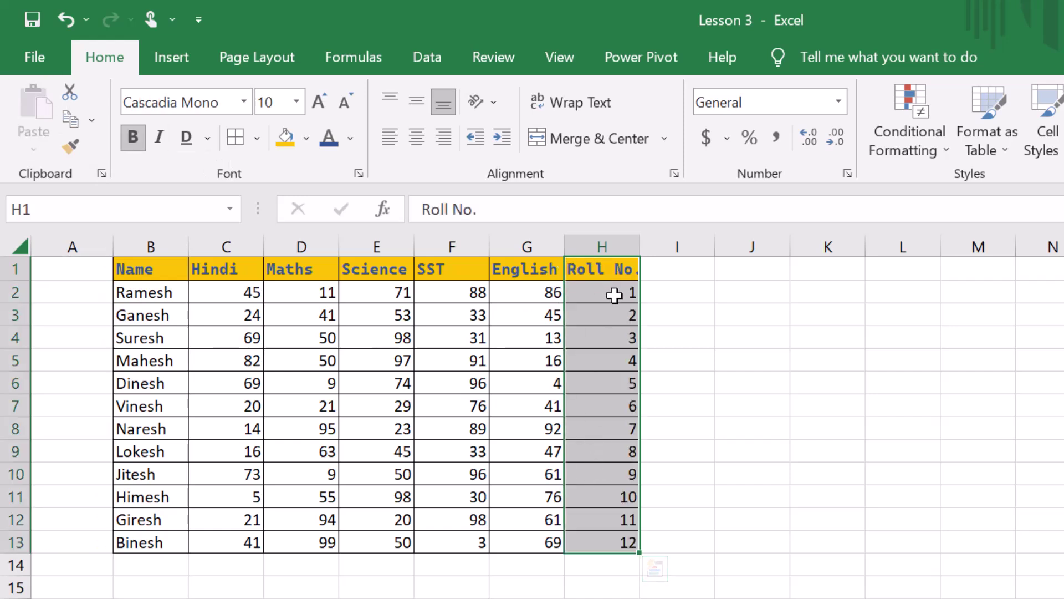
Step: Copy the Roll No. column H1:H13 and paste it at A1, leaving the original in place and ending copy mode
{"action": "left_click_drag", "start_coordinate": [616, 271], "coordinate": [622, 532]}
{"action": "left_click_drag", "start_coordinate": [86, 273], "coordinate": [80, 540]}
{"action": "left_click_drag", "start_coordinate": [574, 269], "coordinate": [593, 543]}
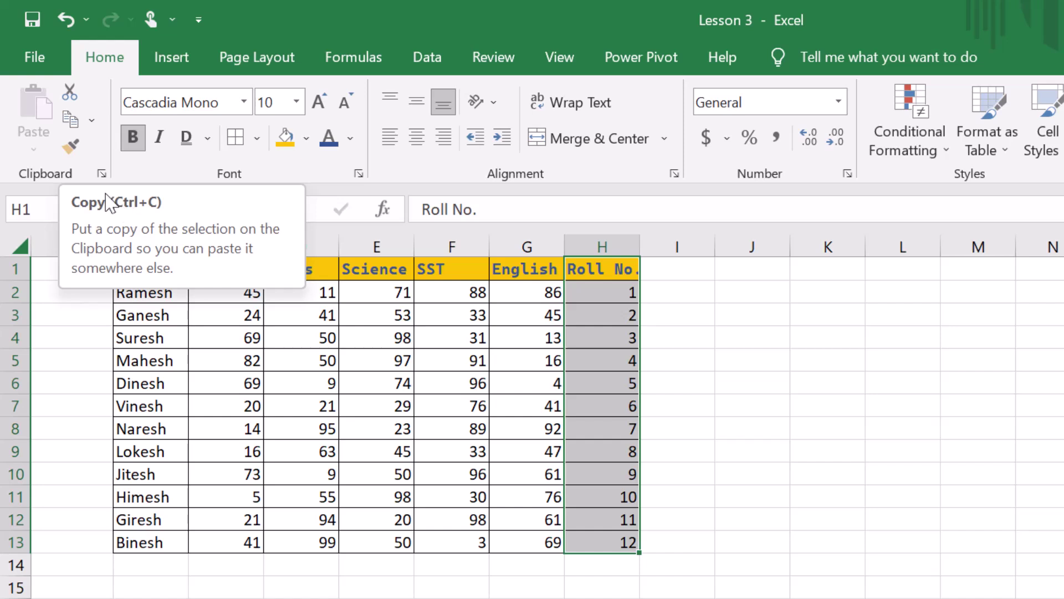
{"action": "left_click", "coordinate": [70, 119]}
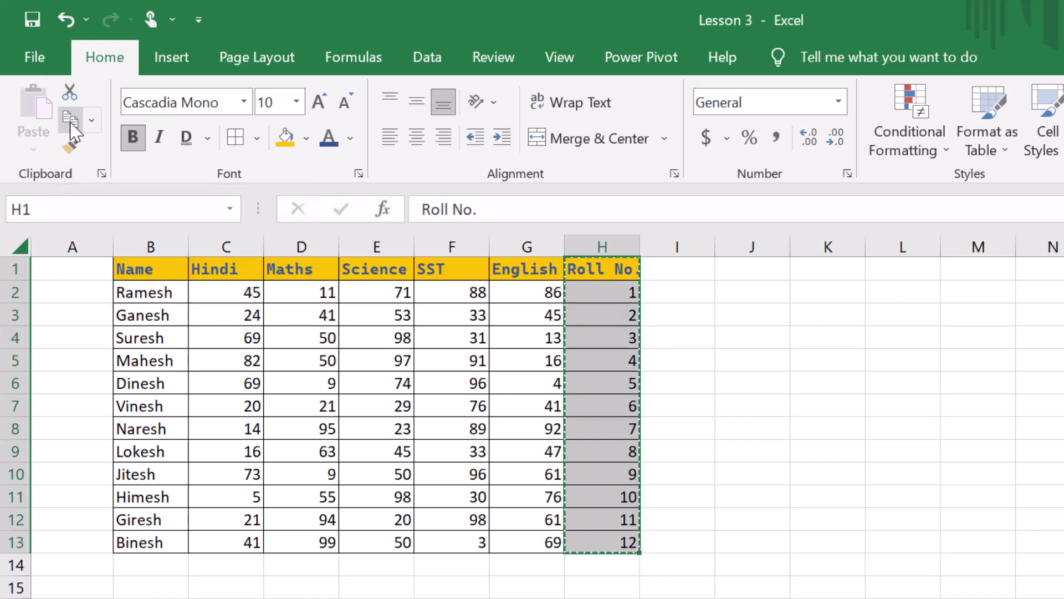
{"action": "left_click", "coordinate": [76, 265]}
{"action": "left_click", "coordinate": [46, 105]}
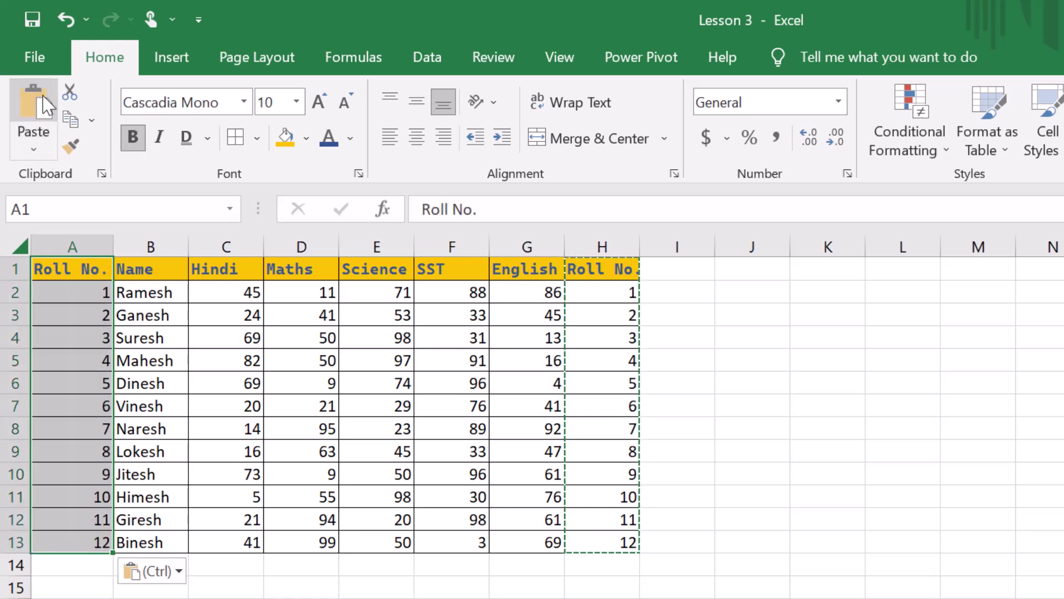
{"action": "left_click", "coordinate": [367, 404]}
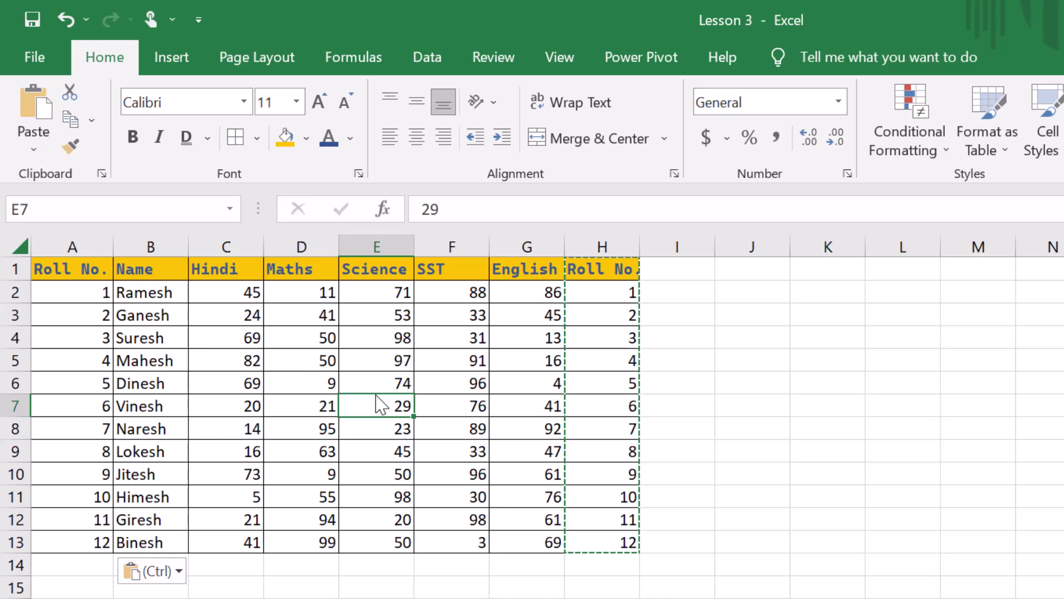
{"action": "key", "text": "Escape"}
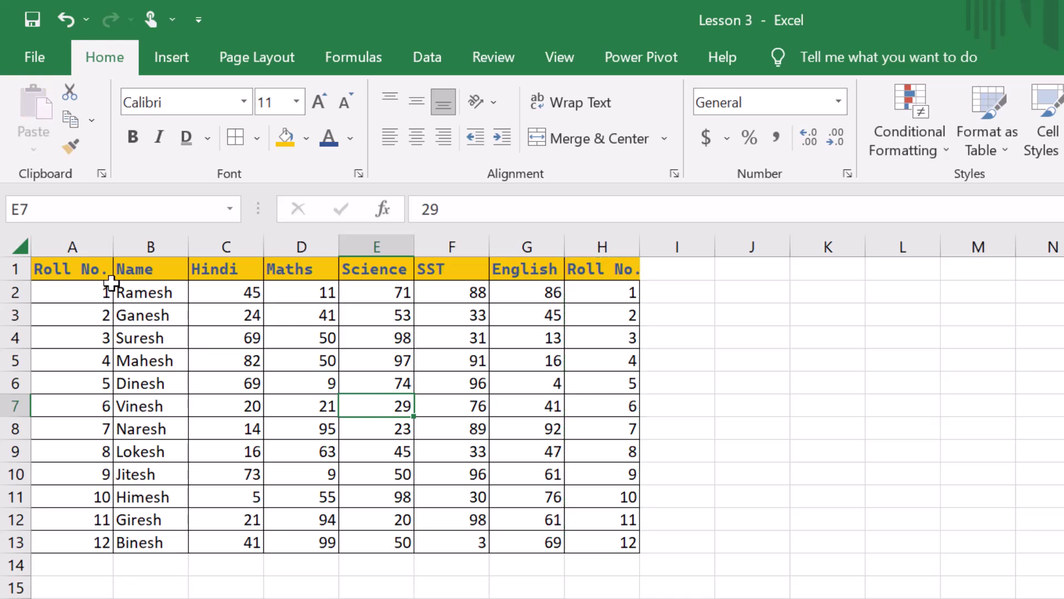
Step: Copy the Roll No. header's formatting from A1 onto the roll numbers A2:A13 with Format Painter
{"action": "left_click", "coordinate": [79, 270]}
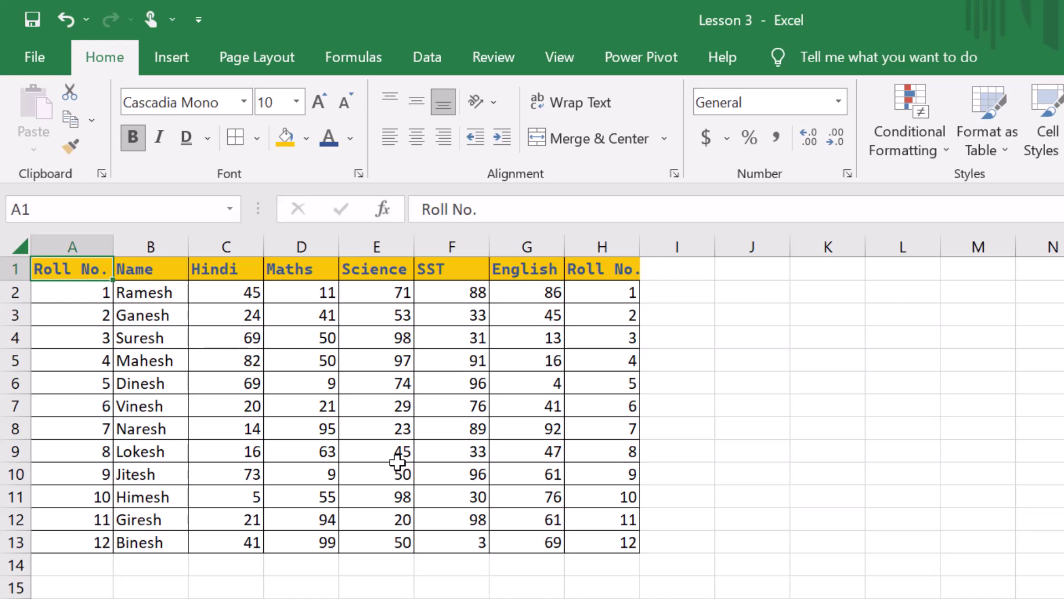
{"action": "left_click_drag", "start_coordinate": [72, 291], "coordinate": [100, 547]}
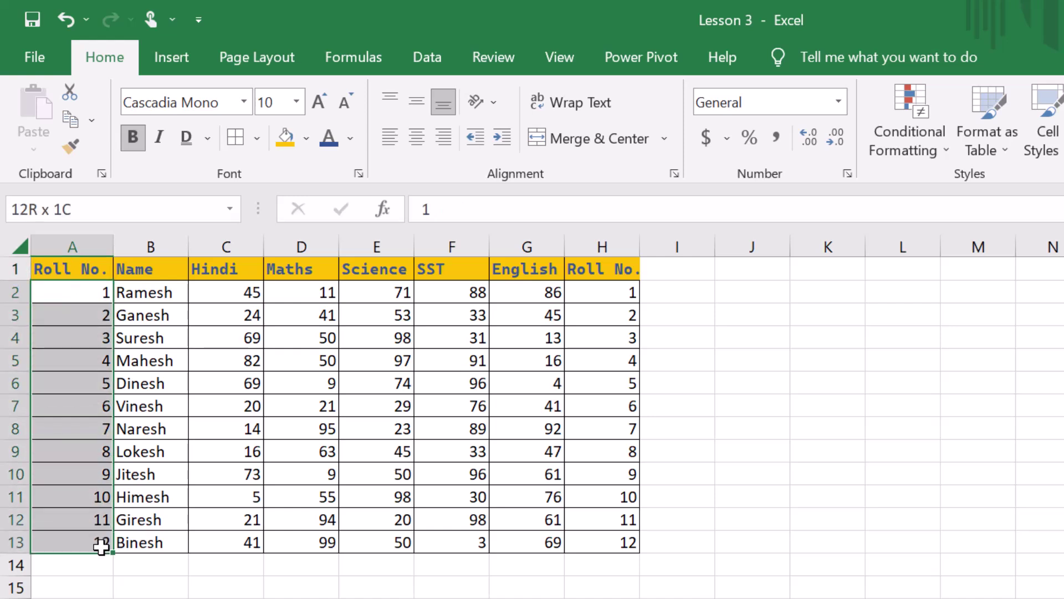
{"action": "left_click", "coordinate": [71, 268]}
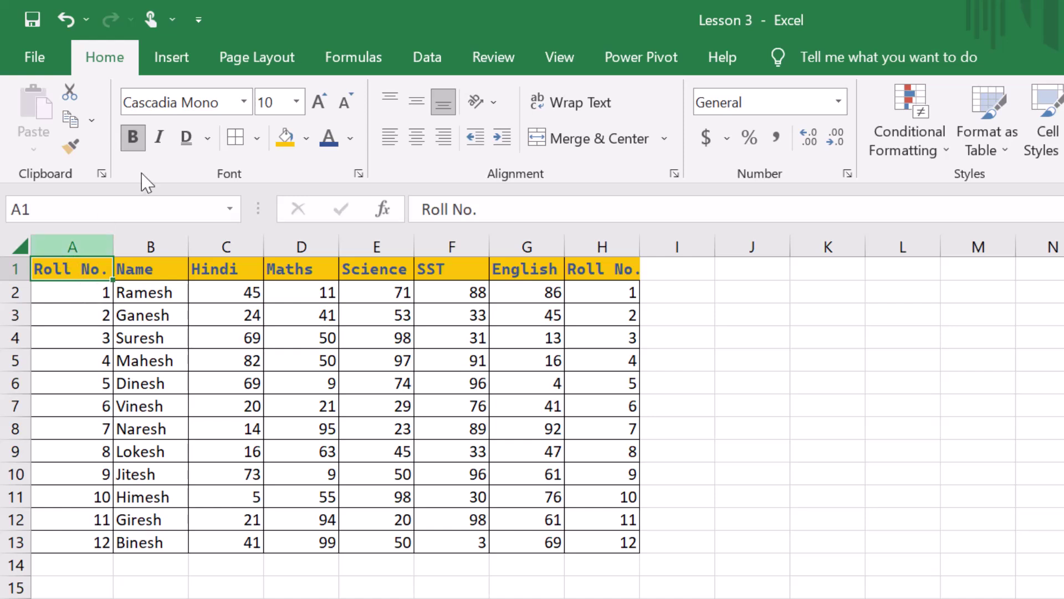
{"action": "left_click", "coordinate": [81, 295]}
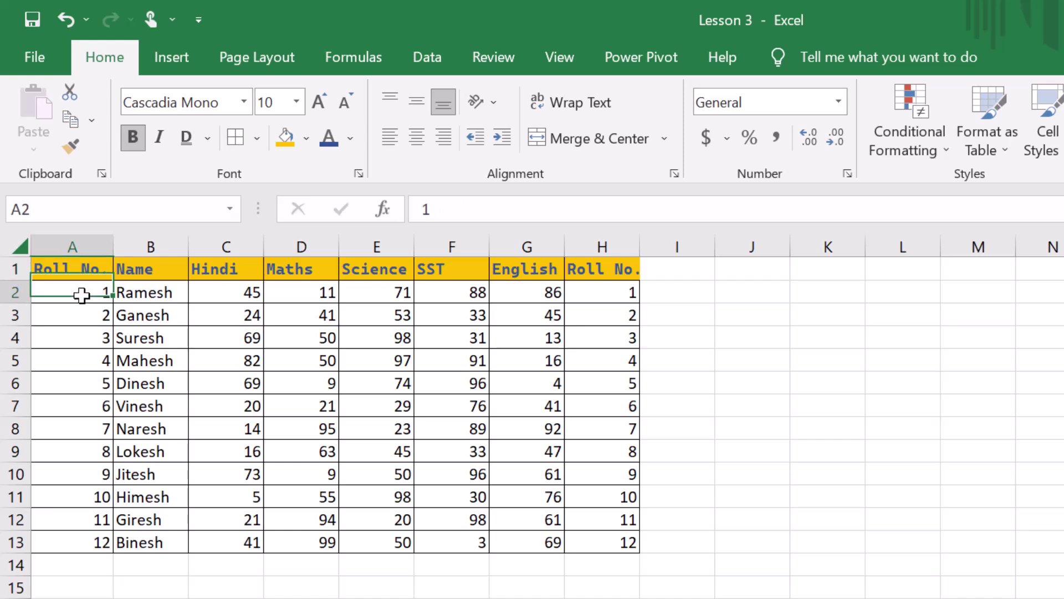
{"action": "left_click_drag", "start_coordinate": [81, 295], "coordinate": [98, 543]}
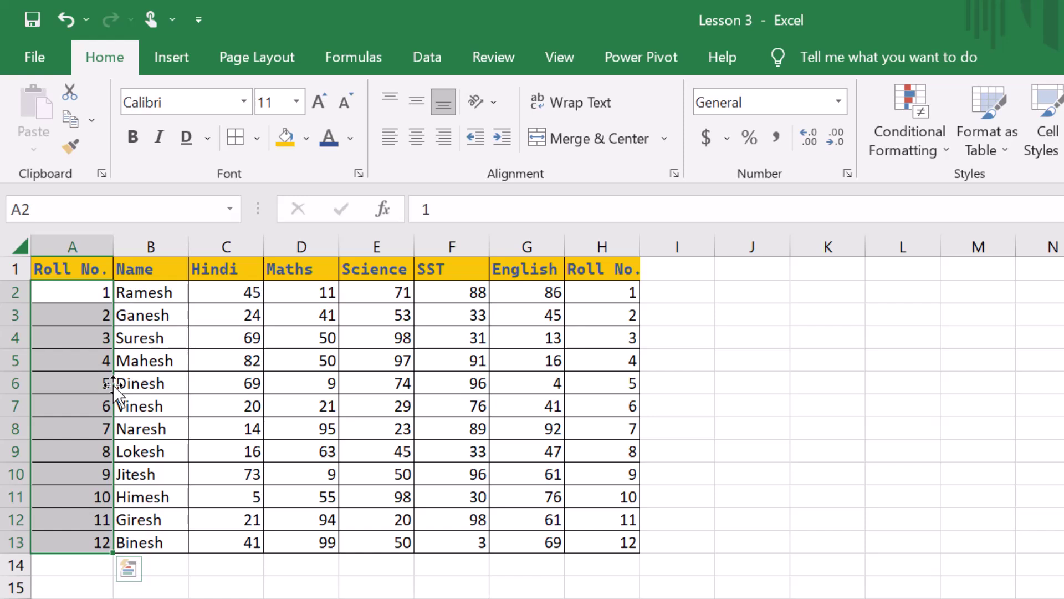
{"action": "left_click", "coordinate": [73, 270]}
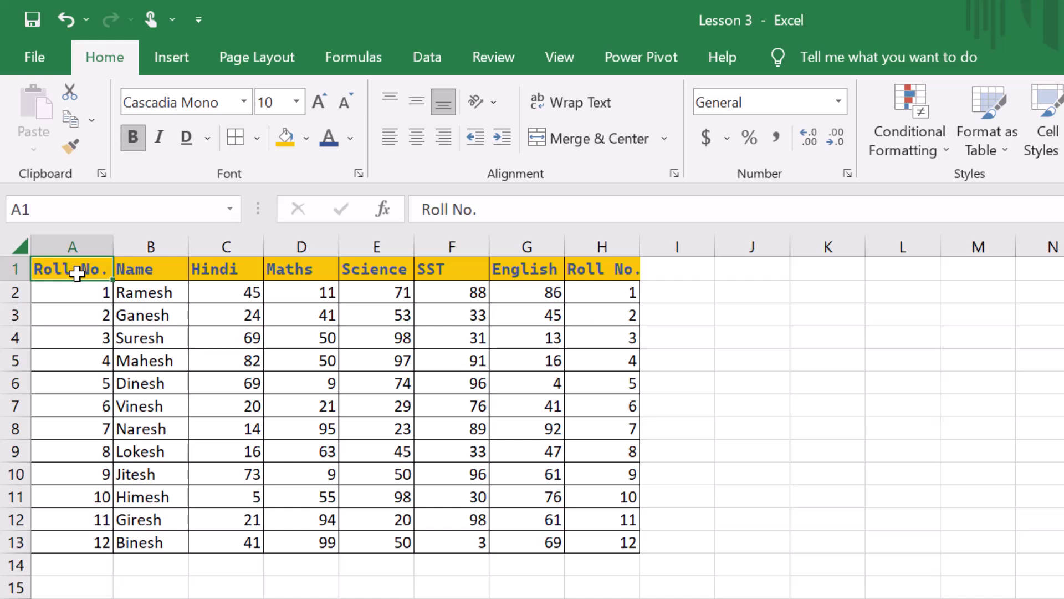
{"action": "left_click", "coordinate": [70, 146]}
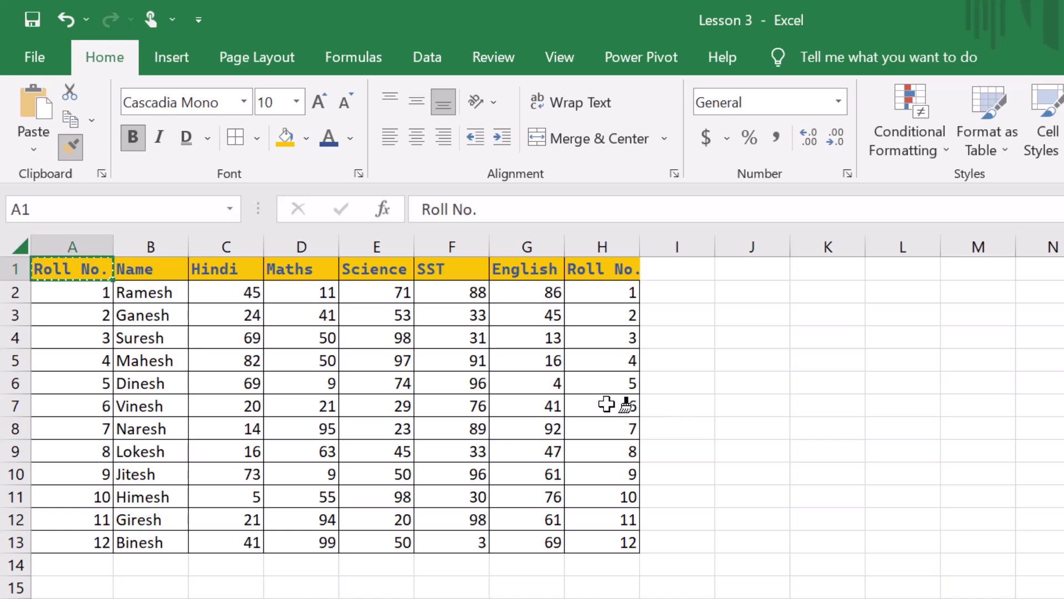
{"action": "left_click_drag", "start_coordinate": [66, 297], "coordinate": [64, 542]}
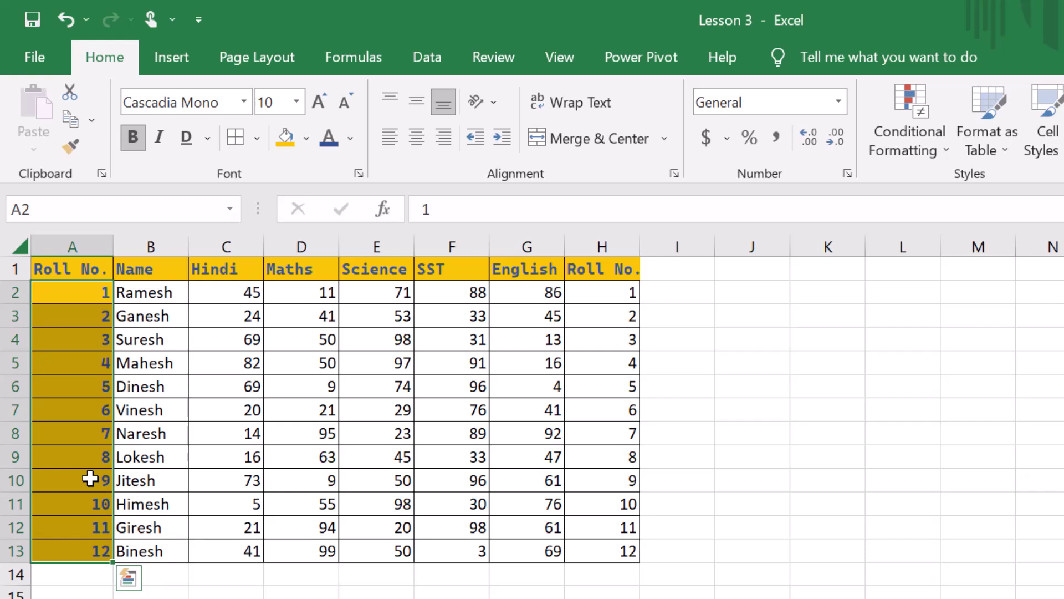
{"action": "left_click", "coordinate": [828, 363]}
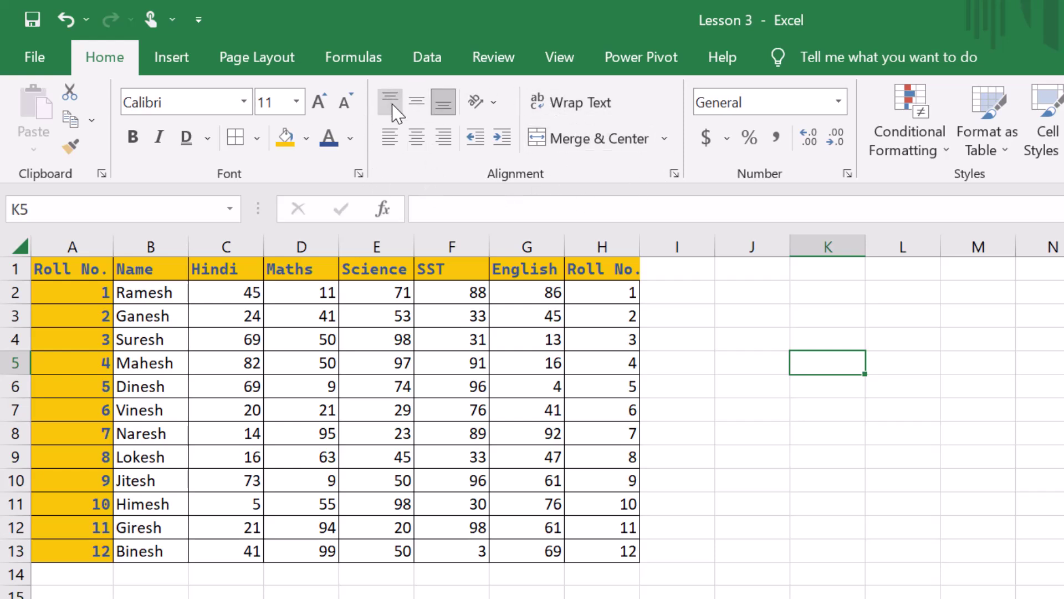
Step: Widen column A to about twice its width and enlarge header row 1 to about four times its height
{"action": "left_click", "coordinate": [444, 137]}
{"action": "left_click", "coordinate": [93, 270]}
{"action": "left_click", "coordinate": [72, 244]}
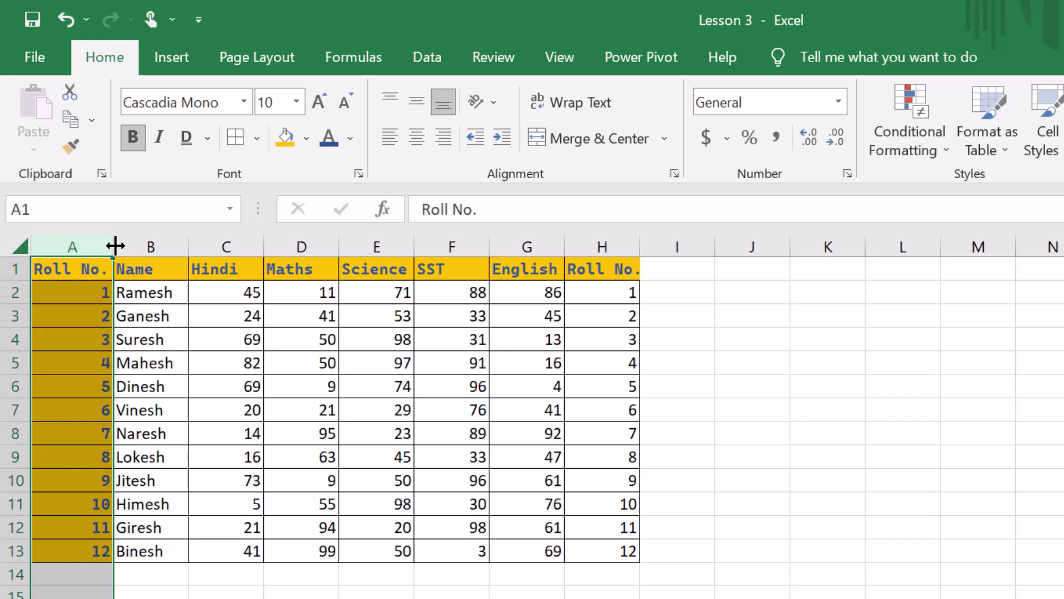
{"action": "left_click_drag", "start_coordinate": [115, 245], "coordinate": [205, 251]}
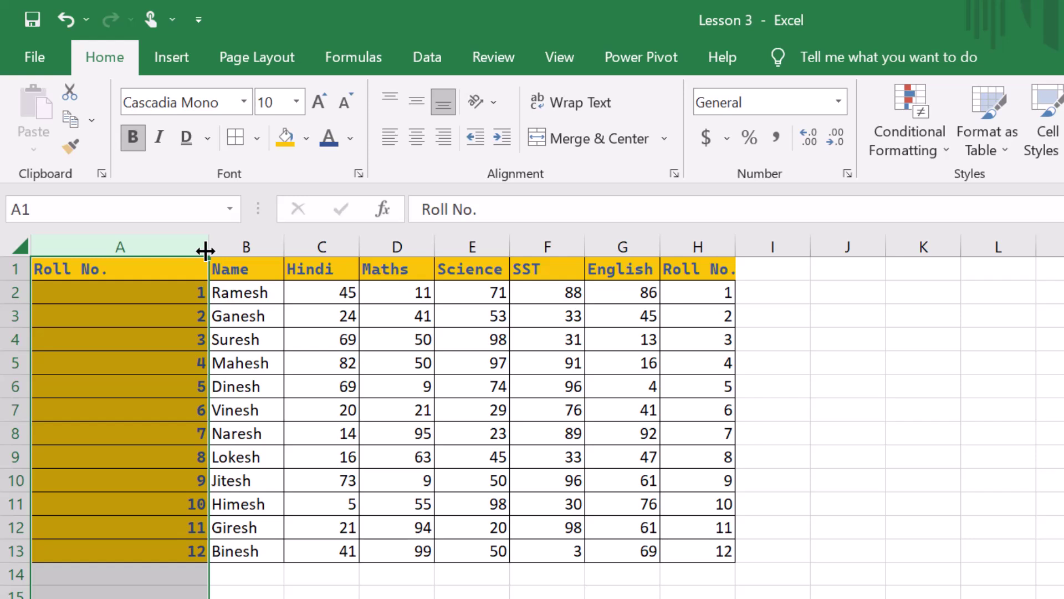
{"action": "left_click", "coordinate": [55, 270]}
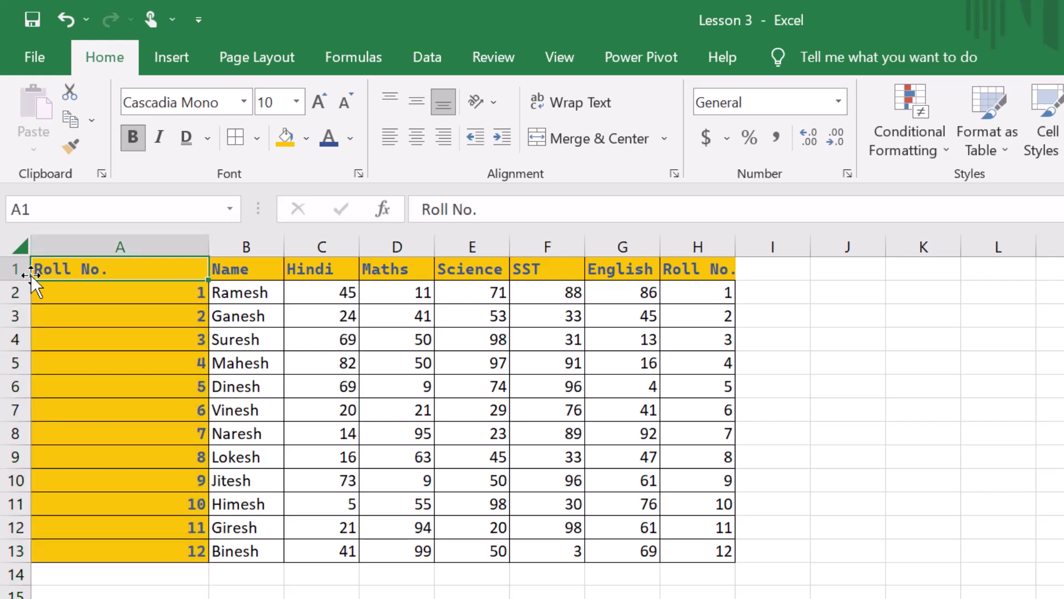
{"action": "left_click", "coordinate": [16, 269]}
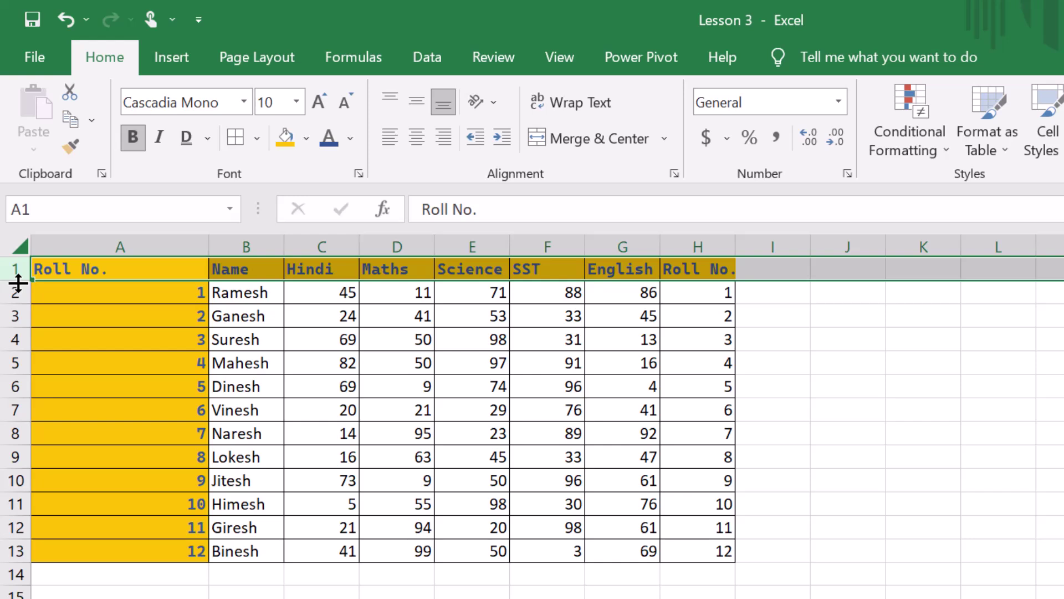
{"action": "left_click_drag", "start_coordinate": [19, 282], "coordinate": [27, 347]}
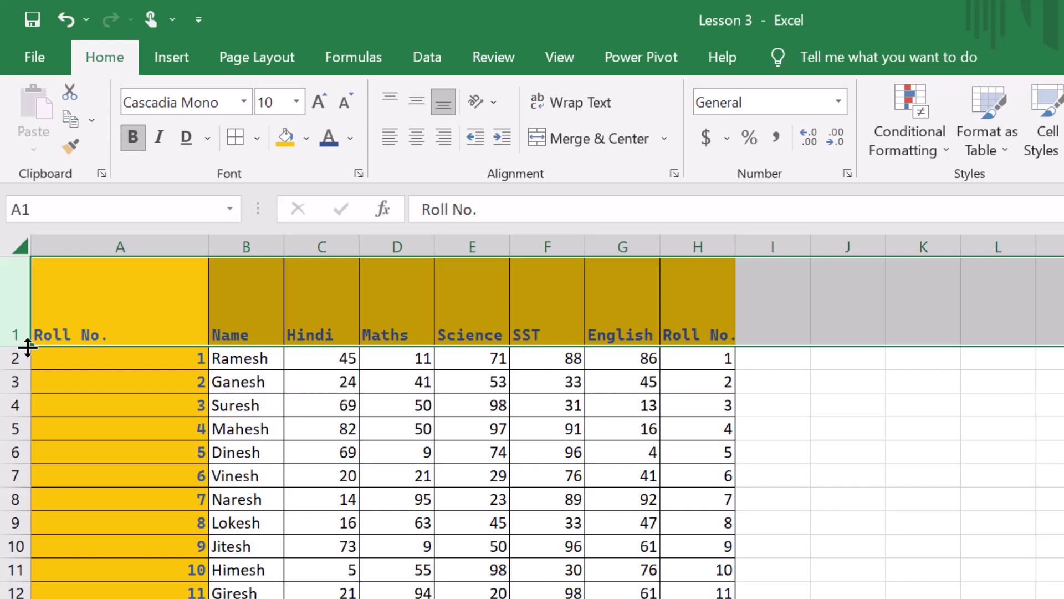
Step: Try top, middle and bottom alignment on the Roll No. header in A1, as well as center and right alignment
{"action": "left_click", "coordinate": [129, 281]}
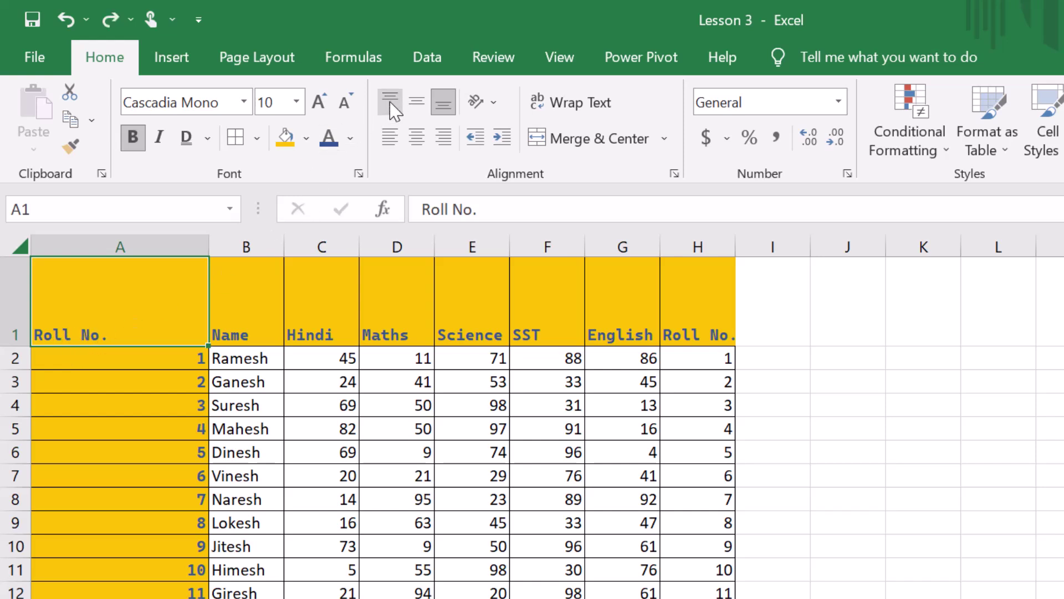
{"action": "left_click", "coordinate": [389, 105]}
{"action": "left_click", "coordinate": [413, 107]}
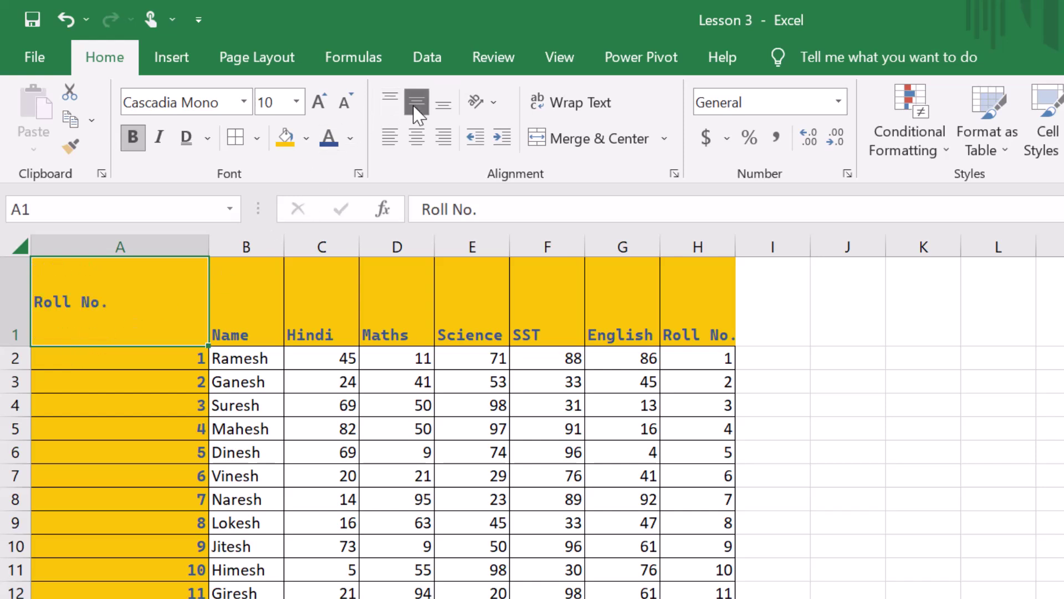
{"action": "left_click", "coordinate": [443, 106]}
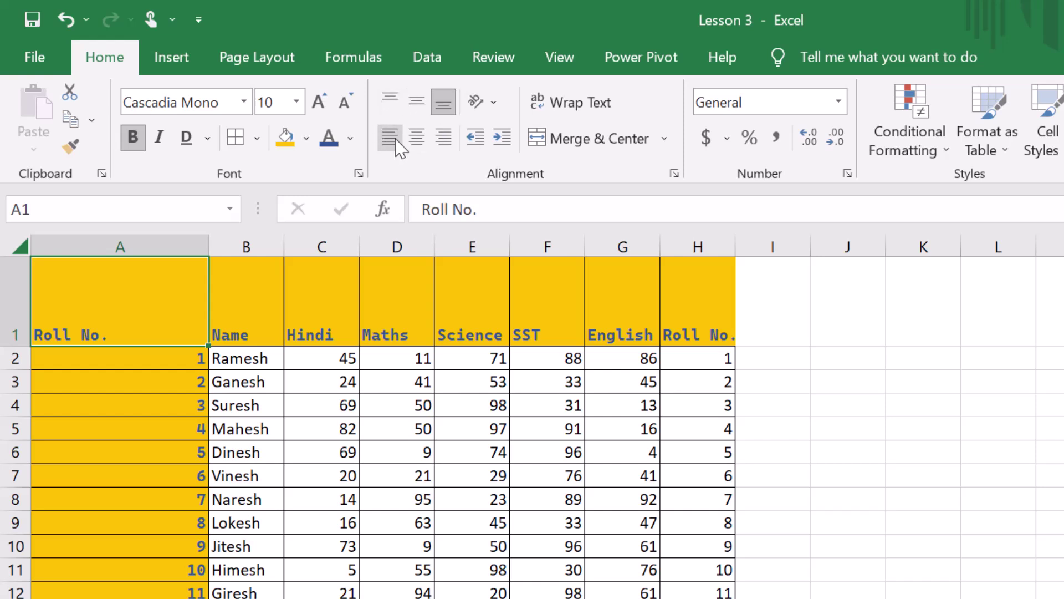
{"action": "left_click", "coordinate": [417, 143]}
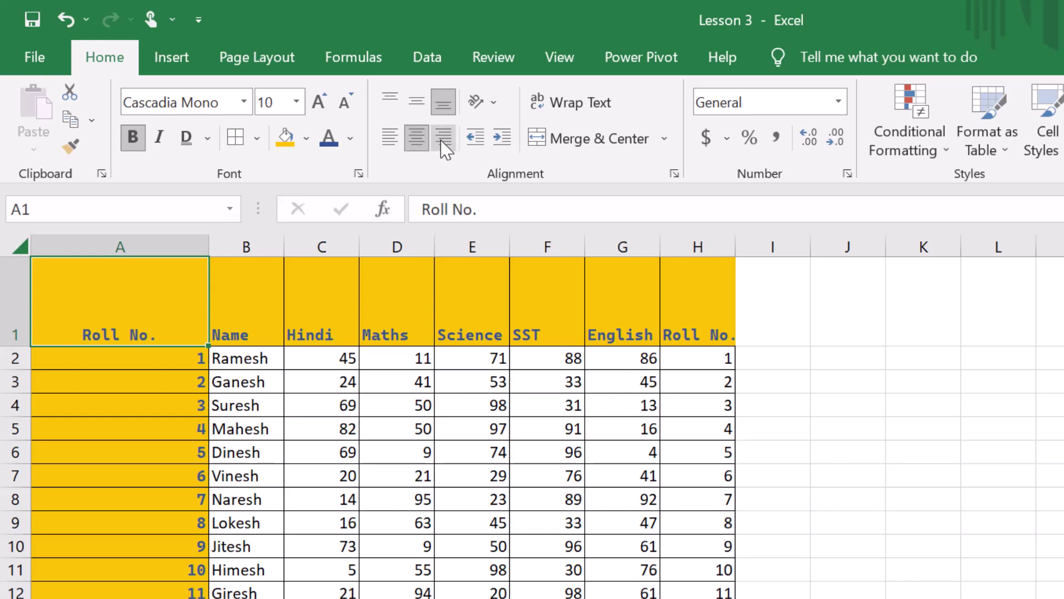
{"action": "left_click", "coordinate": [444, 143]}
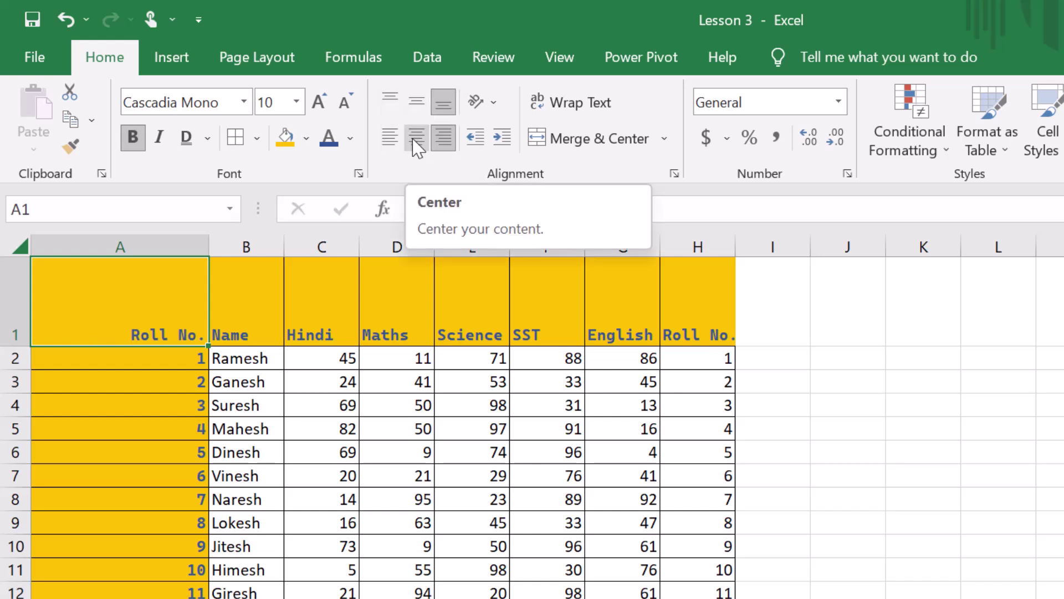
Step: Center the header row A1:H1 horizontally and align it to the middle vertically
{"action": "left_click_drag", "start_coordinate": [98, 285], "coordinate": [678, 281]}
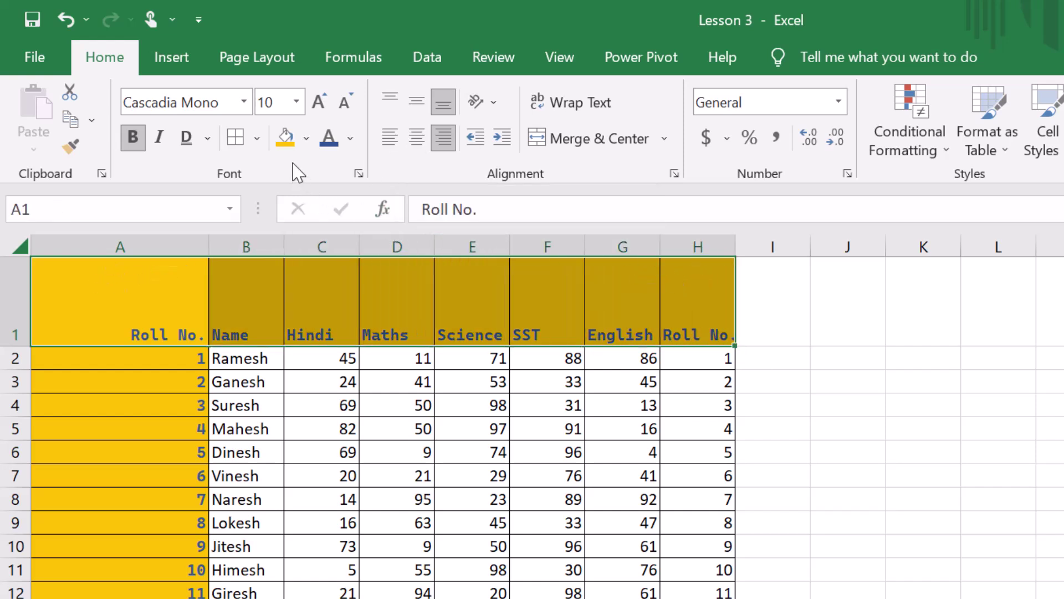
{"action": "left_click", "coordinate": [417, 142]}
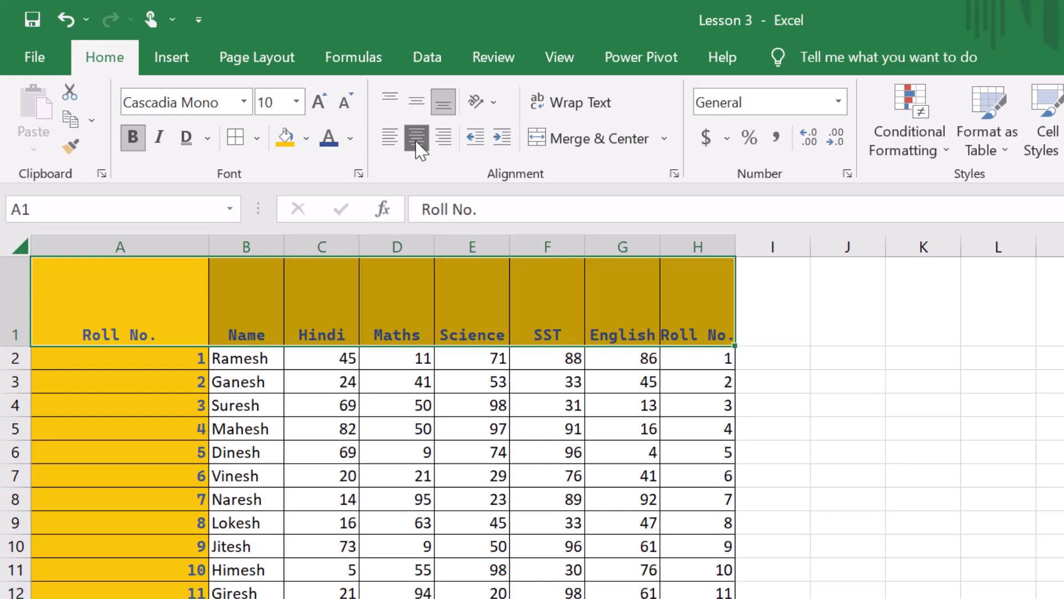
{"action": "left_click", "coordinate": [416, 106]}
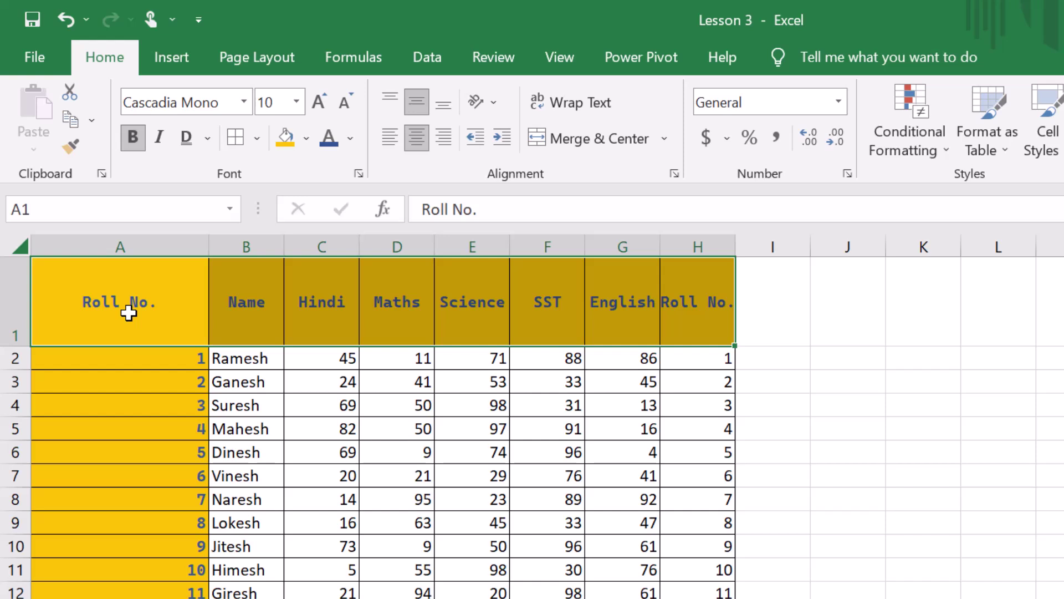
Step: Try the Rotate Text Up orientation on the header row A1:H1 and switch the rotation off again
{"action": "left_click", "coordinate": [476, 102]}
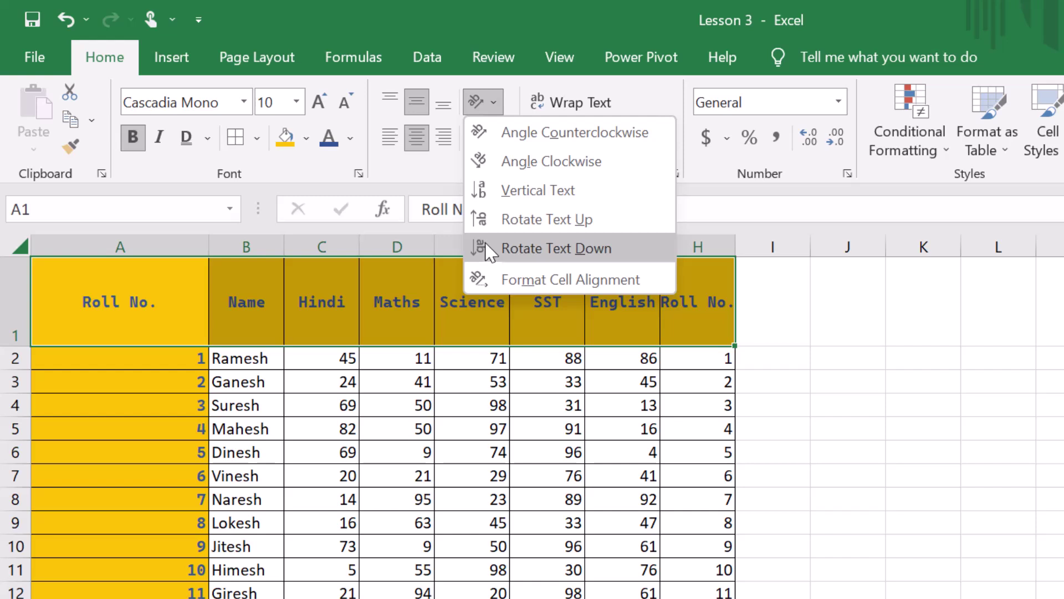
{"action": "left_click", "coordinate": [546, 222]}
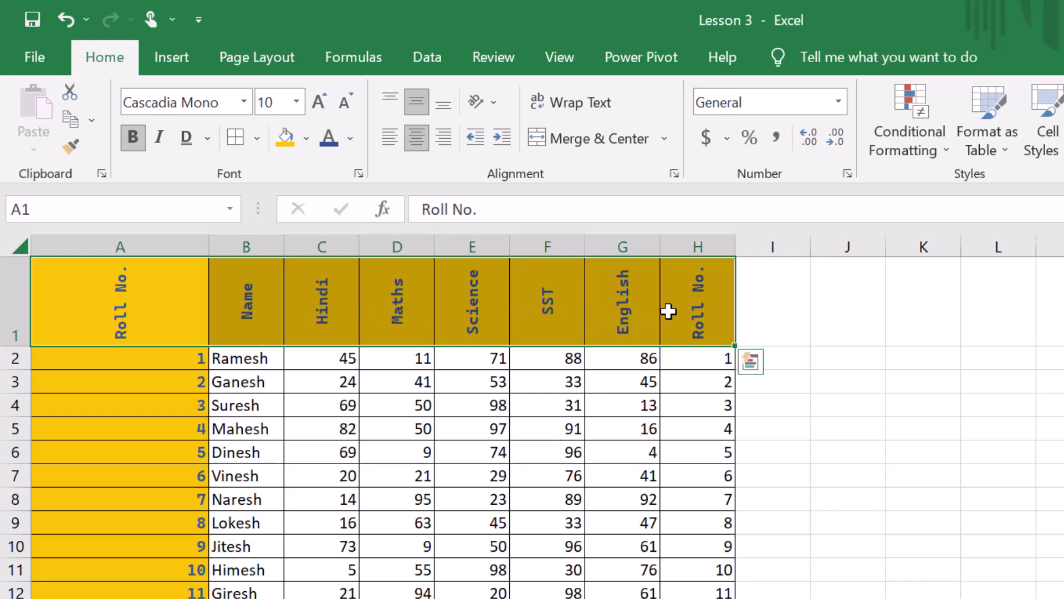
{"action": "left_click", "coordinate": [478, 106]}
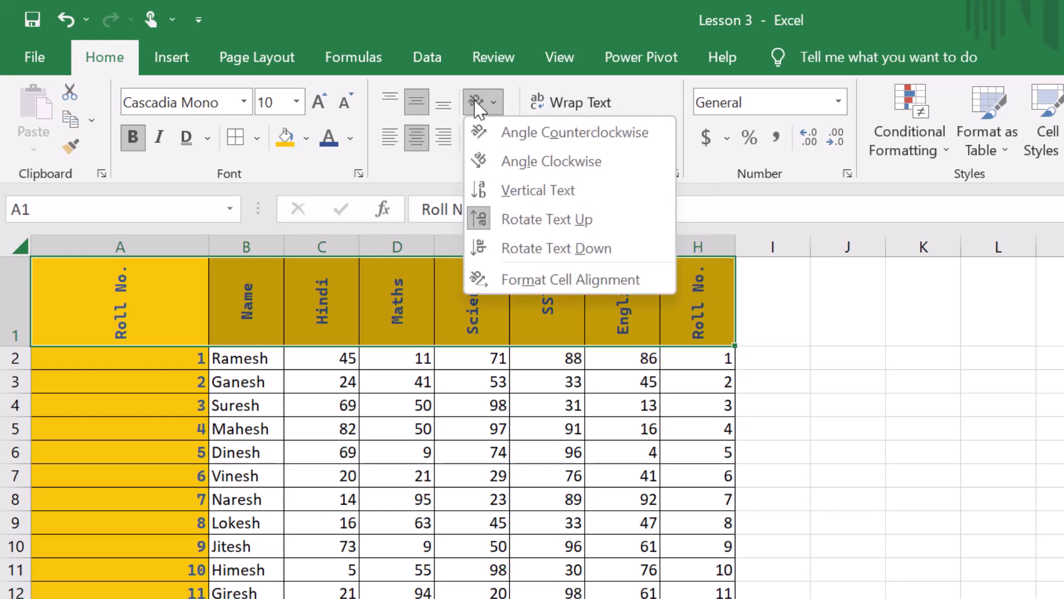
{"action": "left_click", "coordinate": [481, 225]}
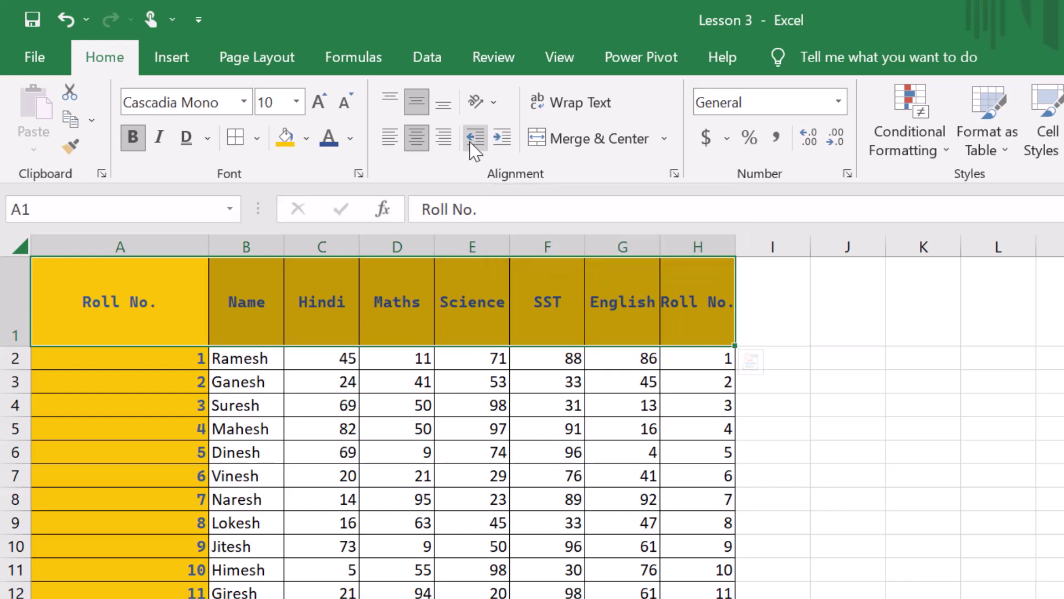
Step: Left-align the Roll No. header in A1, trying center alignment in between
{"action": "left_click", "coordinate": [129, 322]}
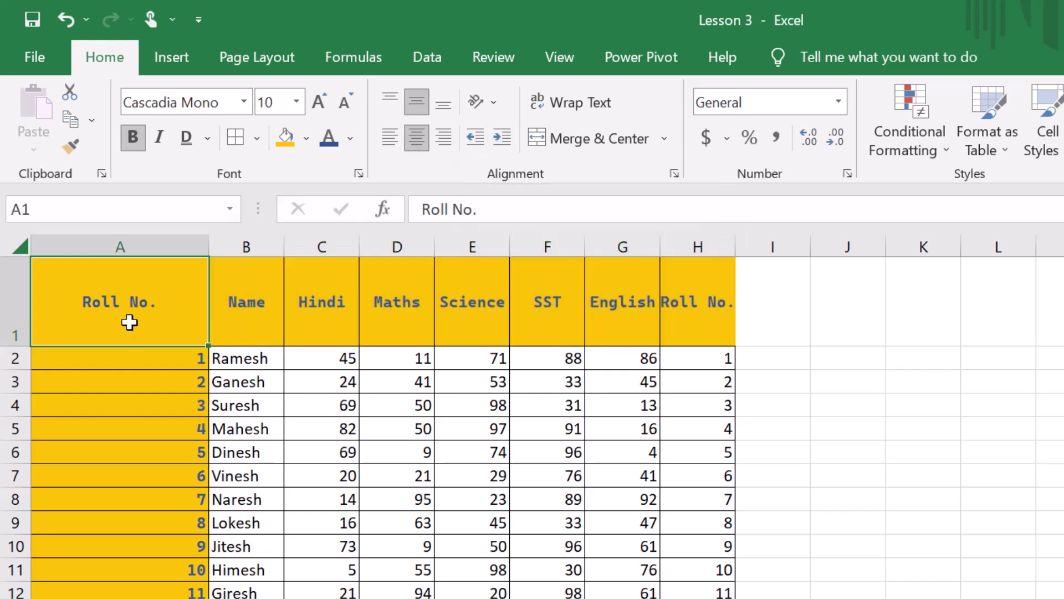
{"action": "left_click", "coordinate": [389, 138]}
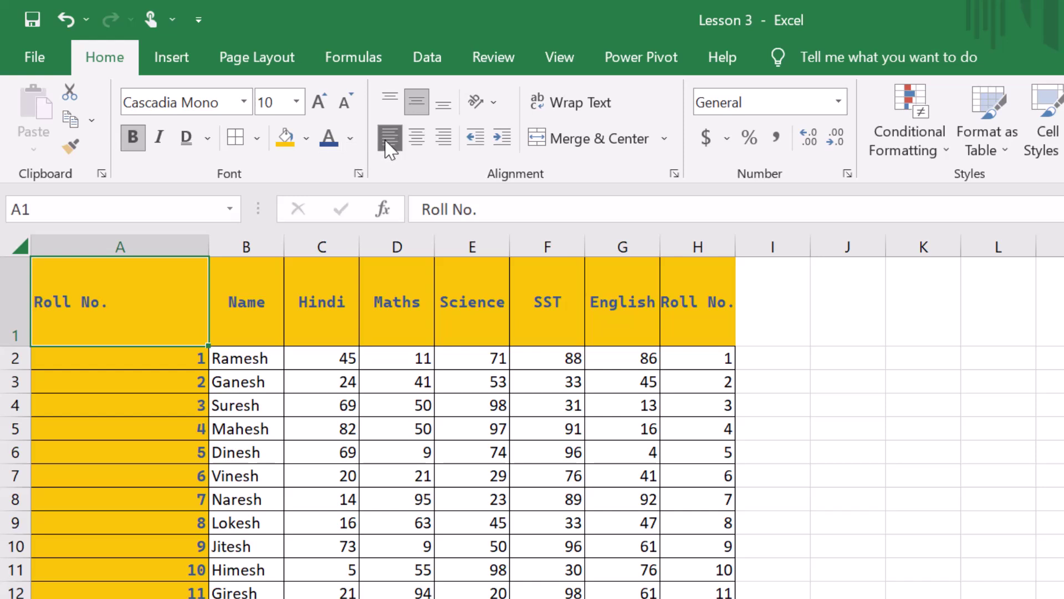
{"action": "left_click", "coordinate": [415, 145]}
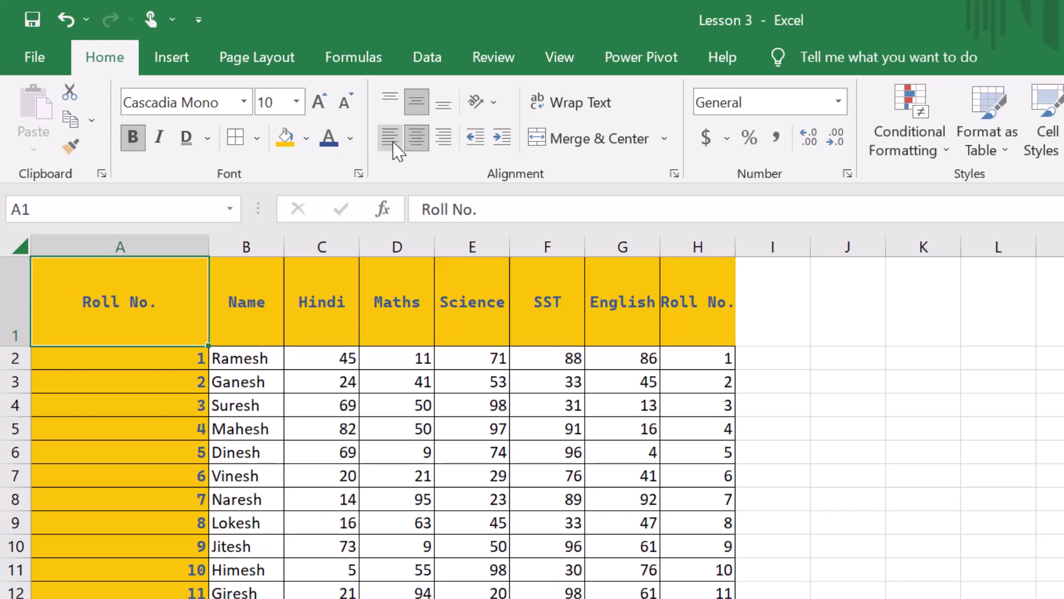
{"action": "left_click", "coordinate": [392, 140]}
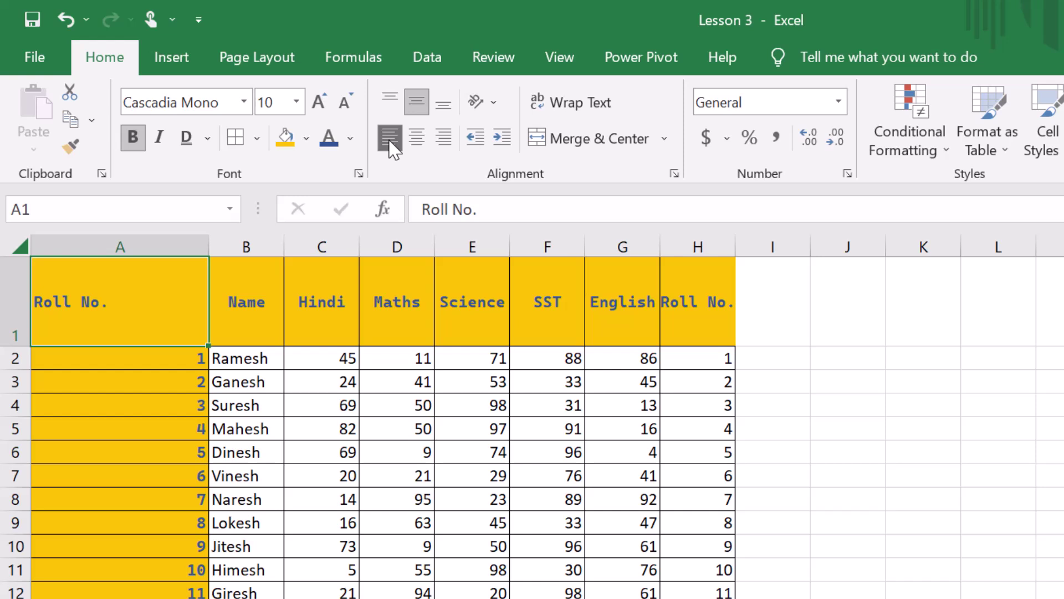
Step: Increase the indent of the left-aligned Roll No. header in A1 by two levels and decrease it by one level
{"action": "left_click", "coordinate": [419, 147]}
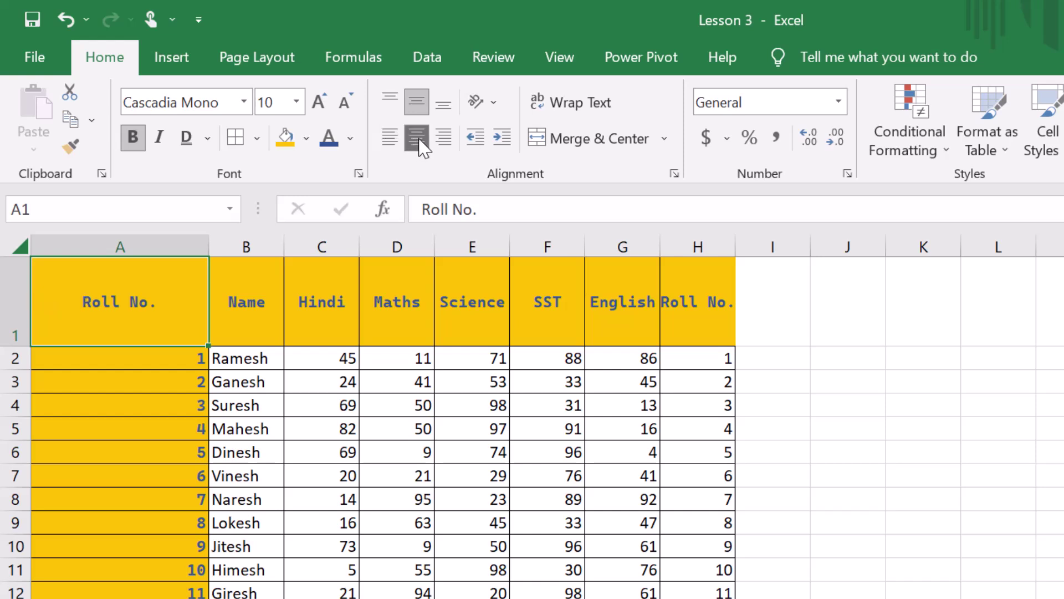
{"action": "left_click", "coordinate": [393, 145]}
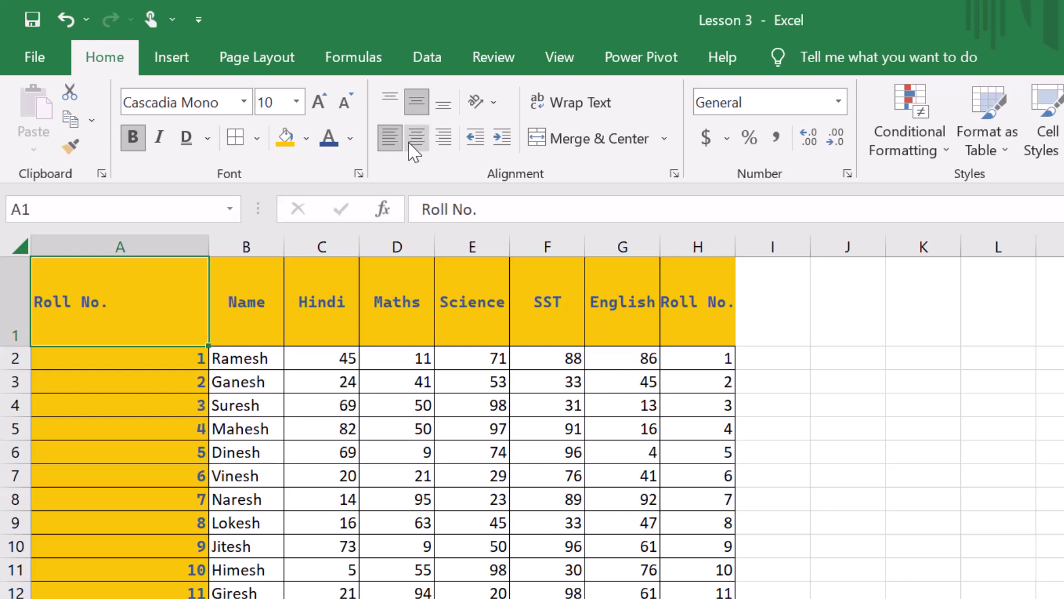
{"action": "left_click", "coordinate": [503, 142]}
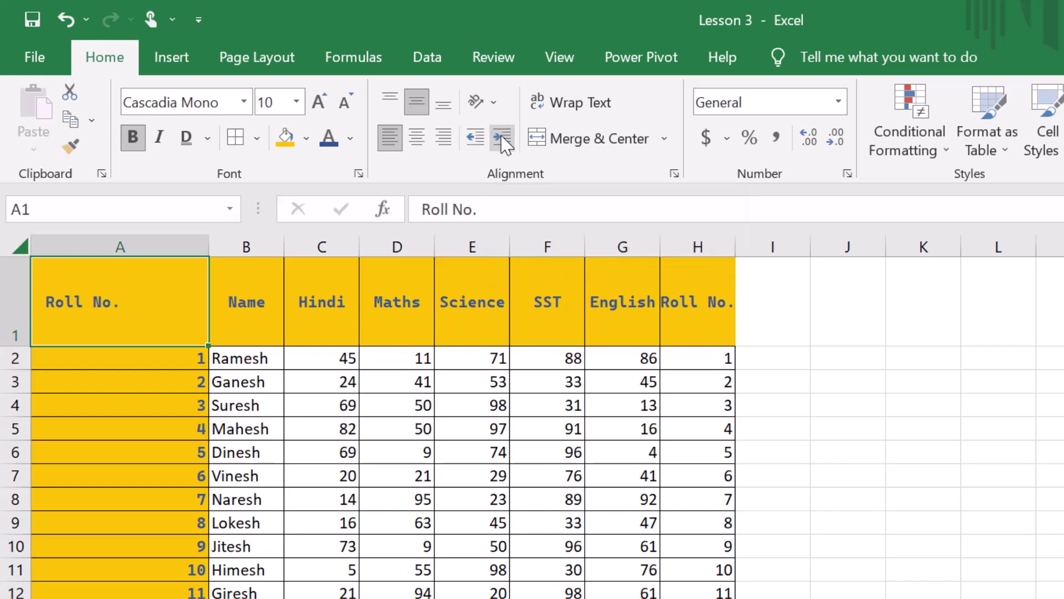
{"action": "left_click", "coordinate": [503, 143]}
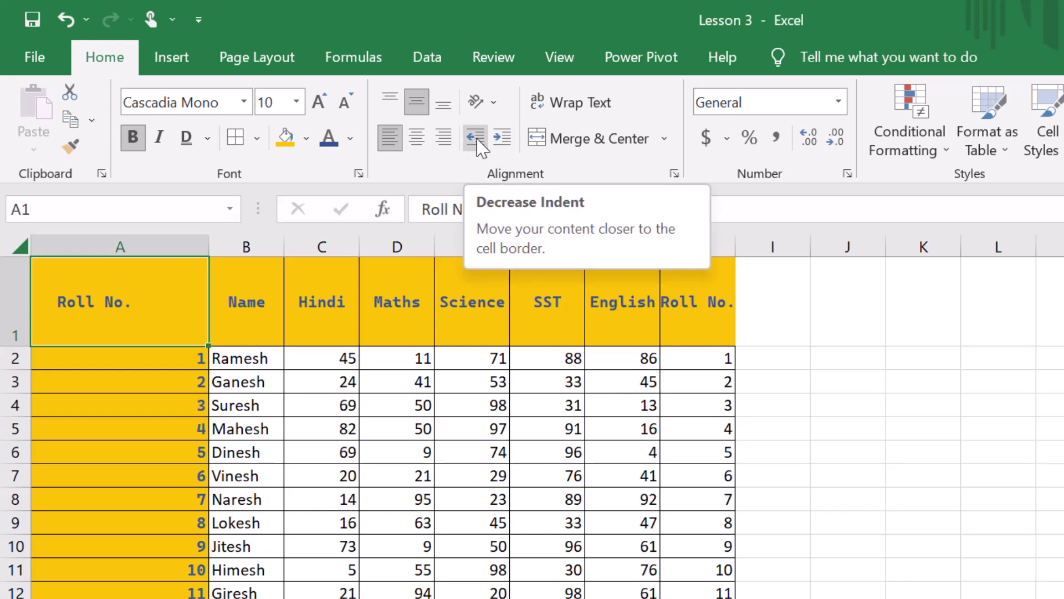
{"action": "left_click", "coordinate": [477, 139]}
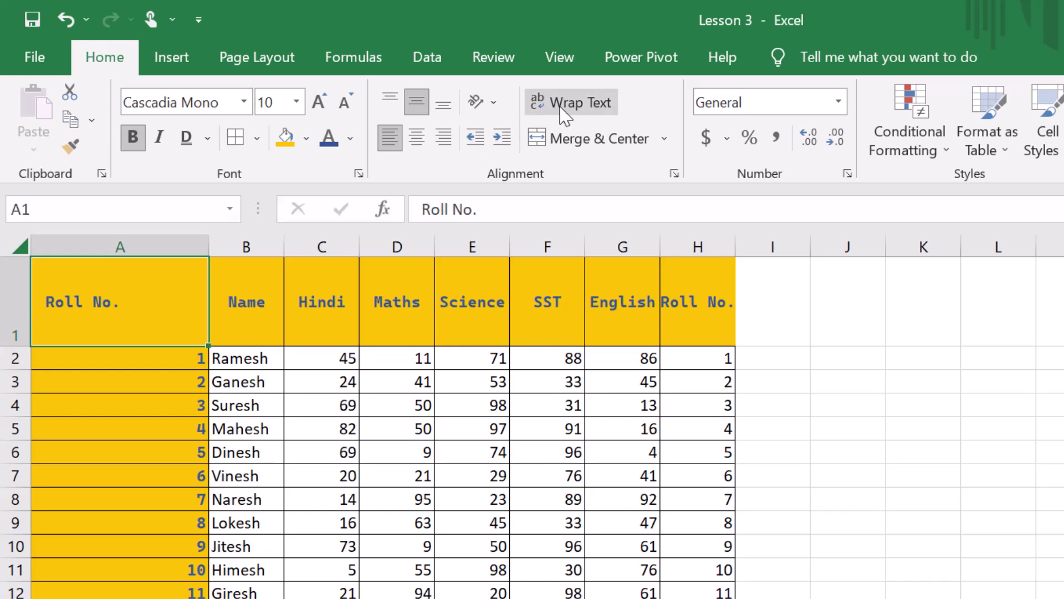
Step: Enter "Microsoft Excel" in cell I6 and wrap its text within the cell
{"action": "left_click", "coordinate": [784, 443]}
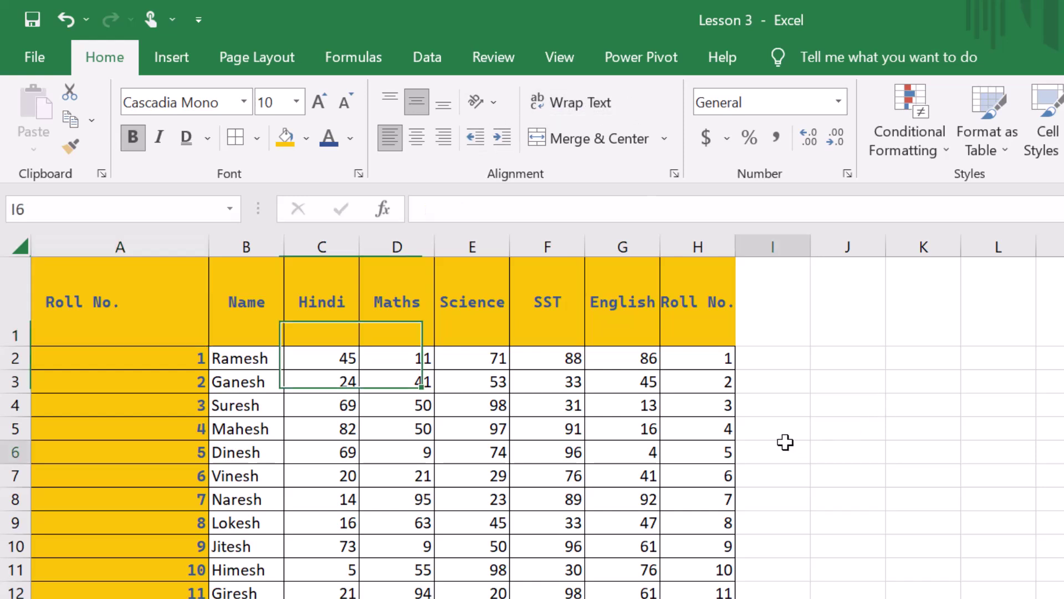
{"action": "type", "text": "Microso"}
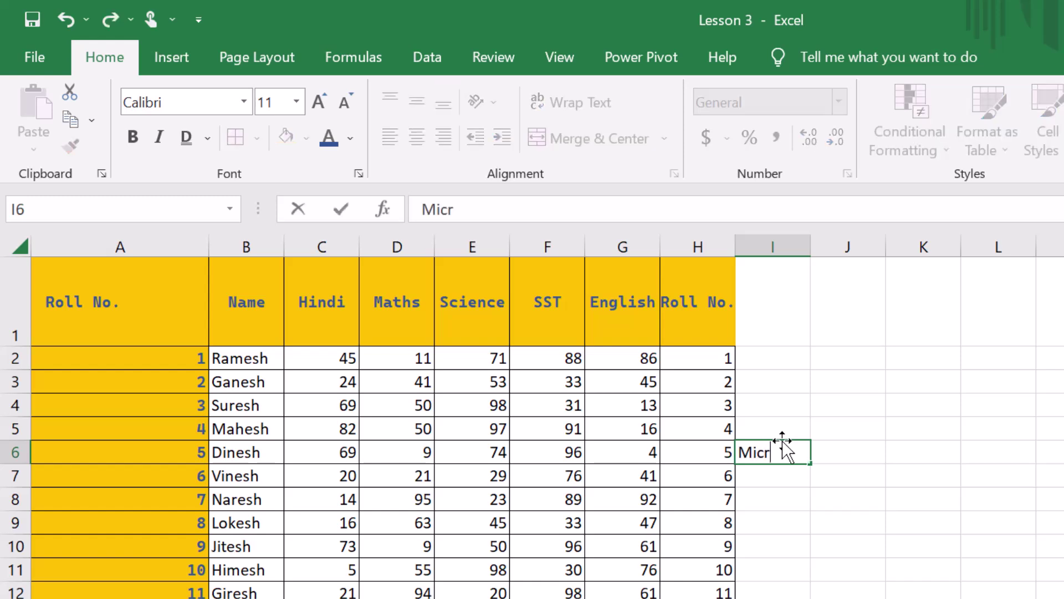
{"action": "type", "text": "ft Excel"}
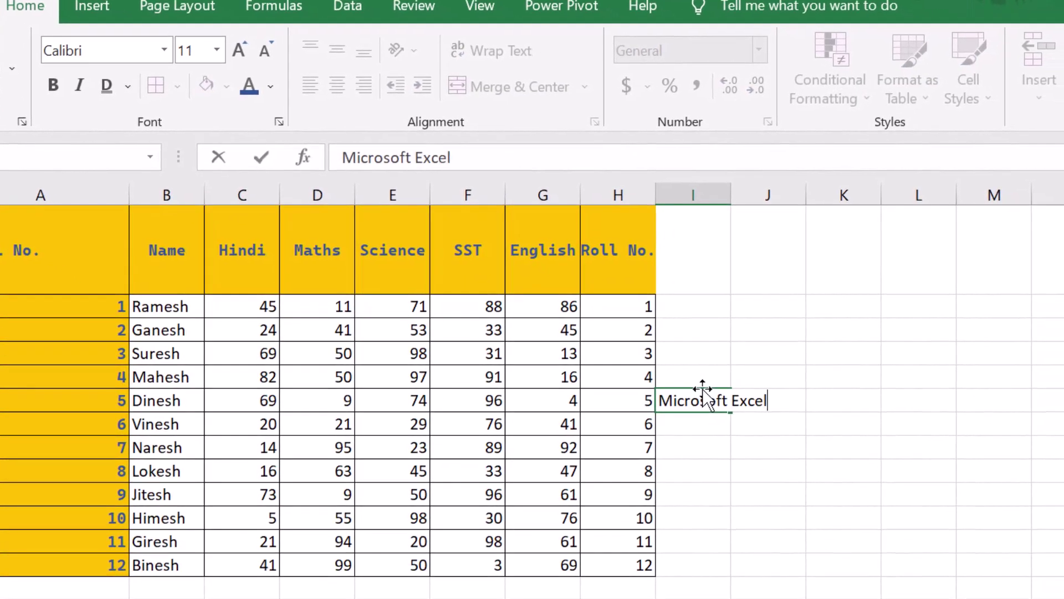
{"action": "key", "text": "ctrl+Return"}
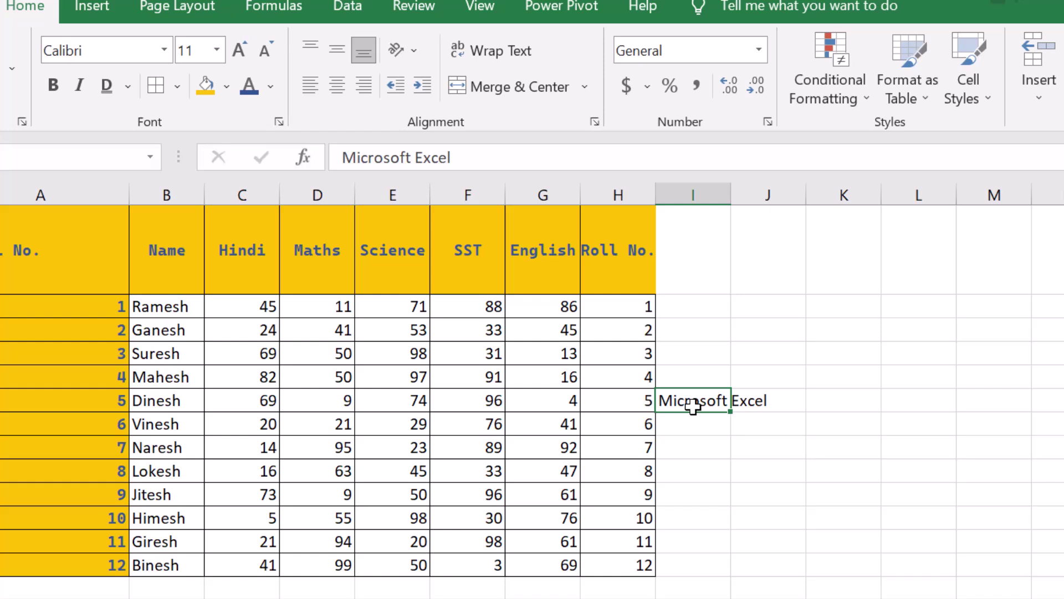
{"action": "left_click", "coordinate": [498, 60]}
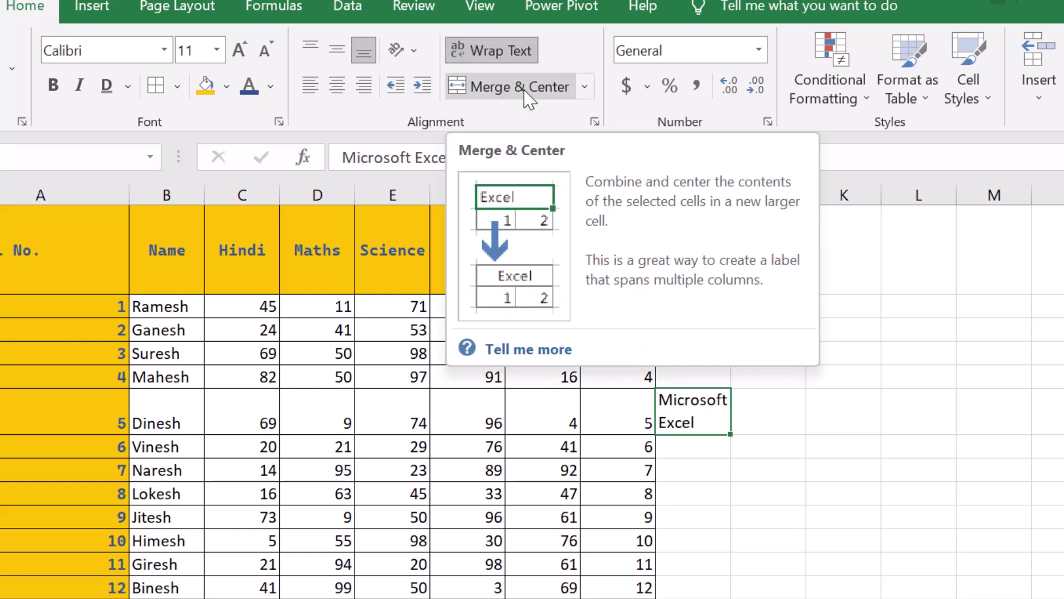
Step: Enter the first student's name in J7 and apply Merge & Center to J7:N7
{"action": "left_click", "coordinate": [796, 465]}
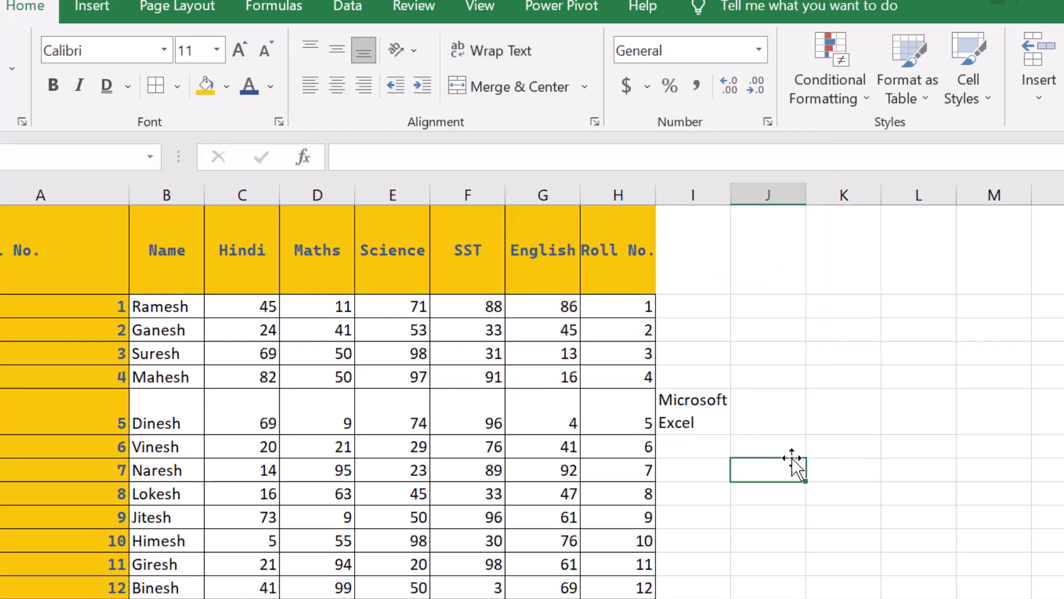
{"action": "left_click", "coordinate": [585, 89]}
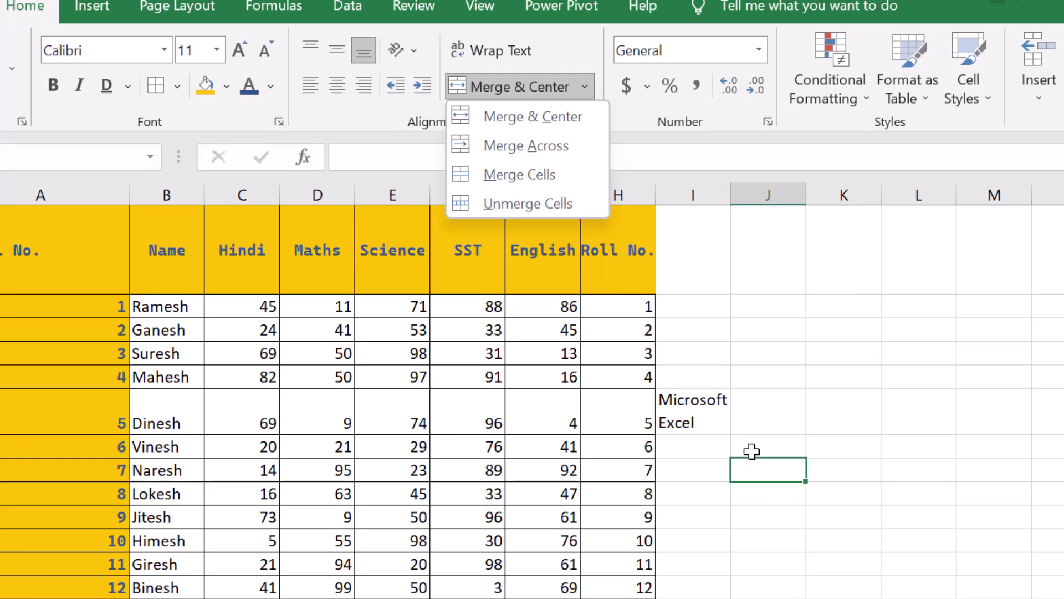
{"action": "left_click", "coordinate": [757, 450]}
{"action": "type", "text": "Ramesh"}
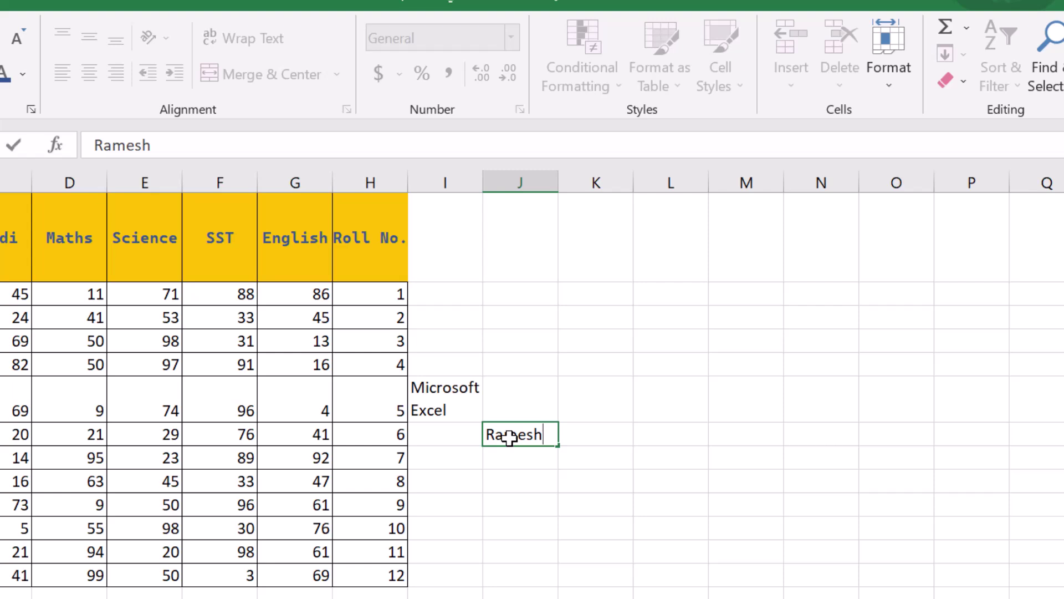
{"action": "key", "text": "Return"}
{"action": "left_click_drag", "start_coordinate": [444, 431], "coordinate": [744, 426]}
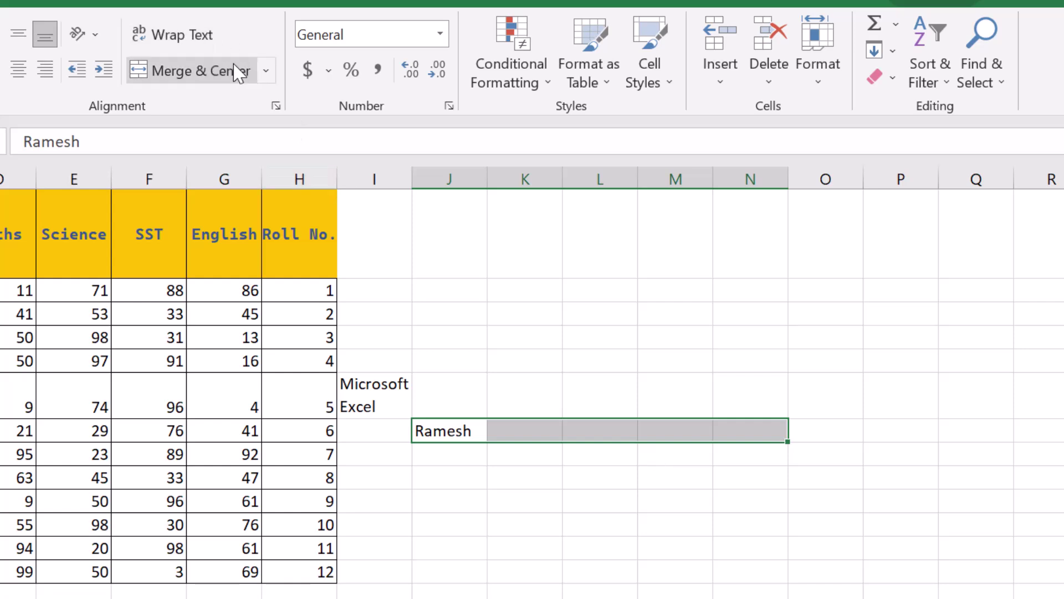
{"action": "left_click", "coordinate": [266, 71]}
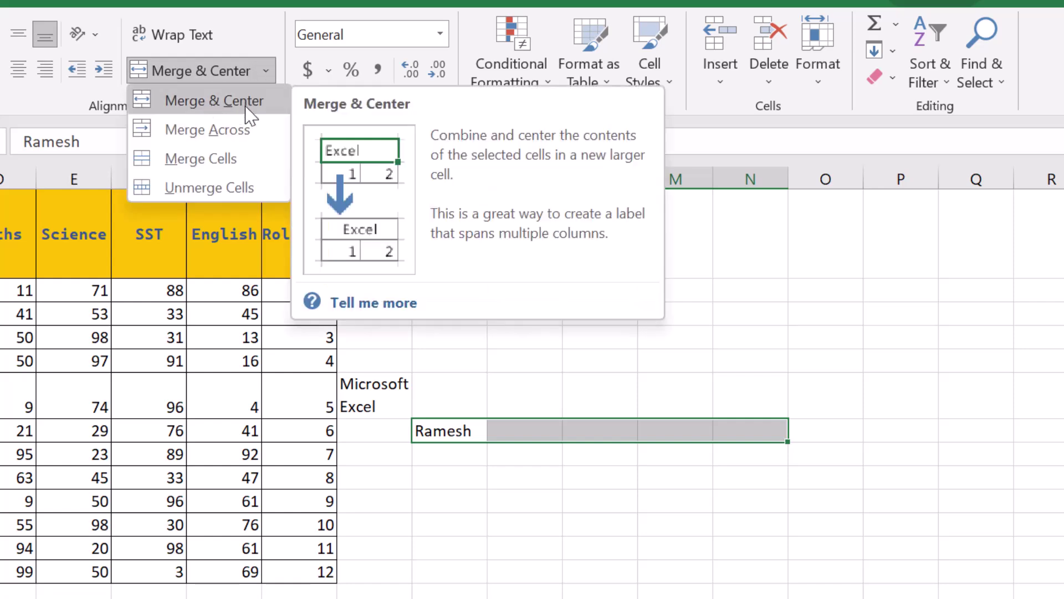
{"action": "left_click", "coordinate": [233, 103]}
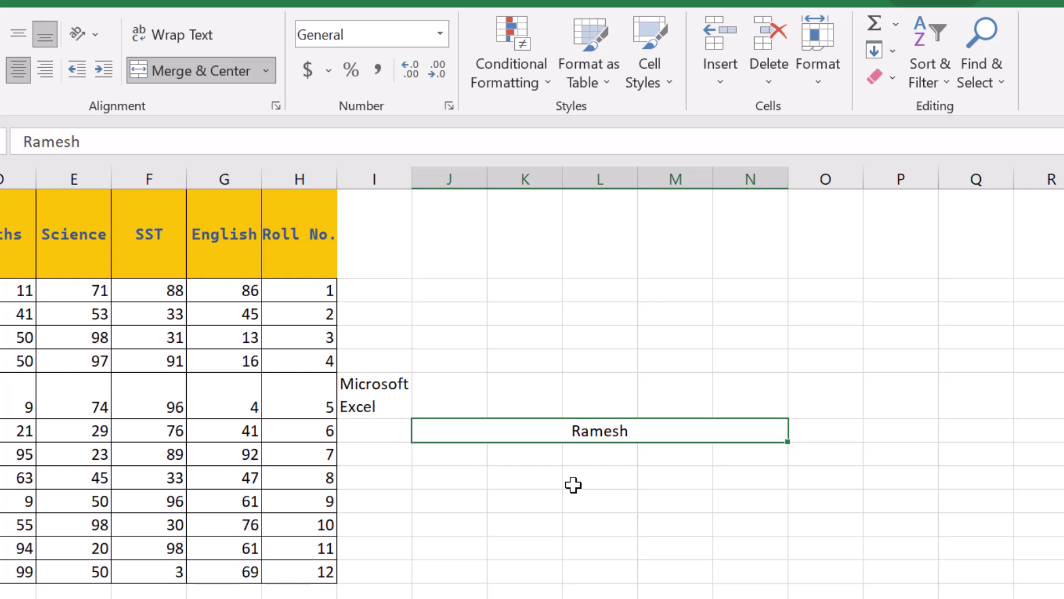
Step: Try Merge & Center on the empty block J8:N11 and undo the merge
{"action": "left_click", "coordinate": [267, 71]}
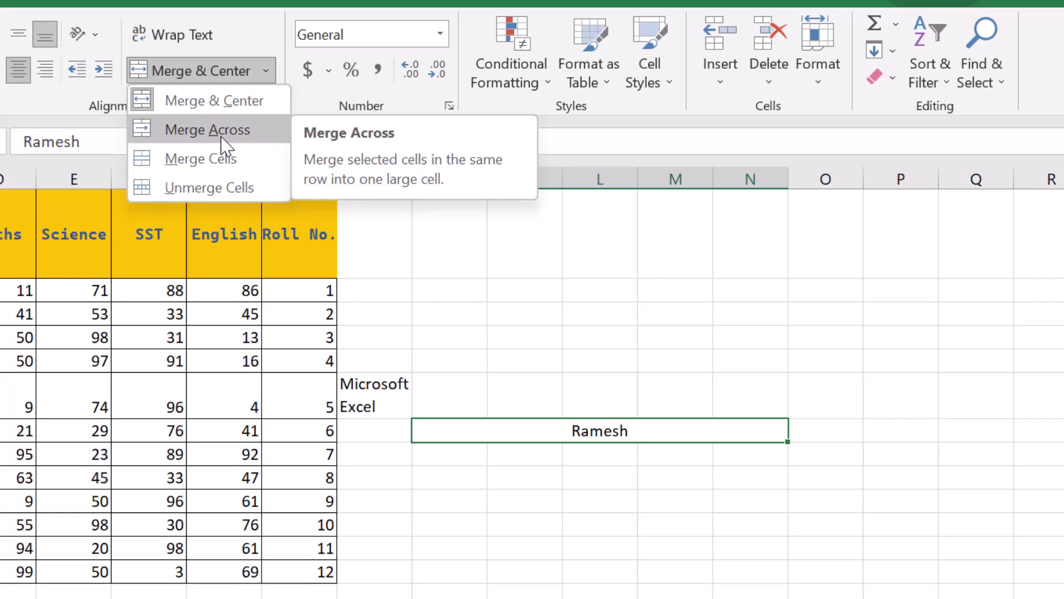
{"action": "left_click", "coordinate": [446, 461]}
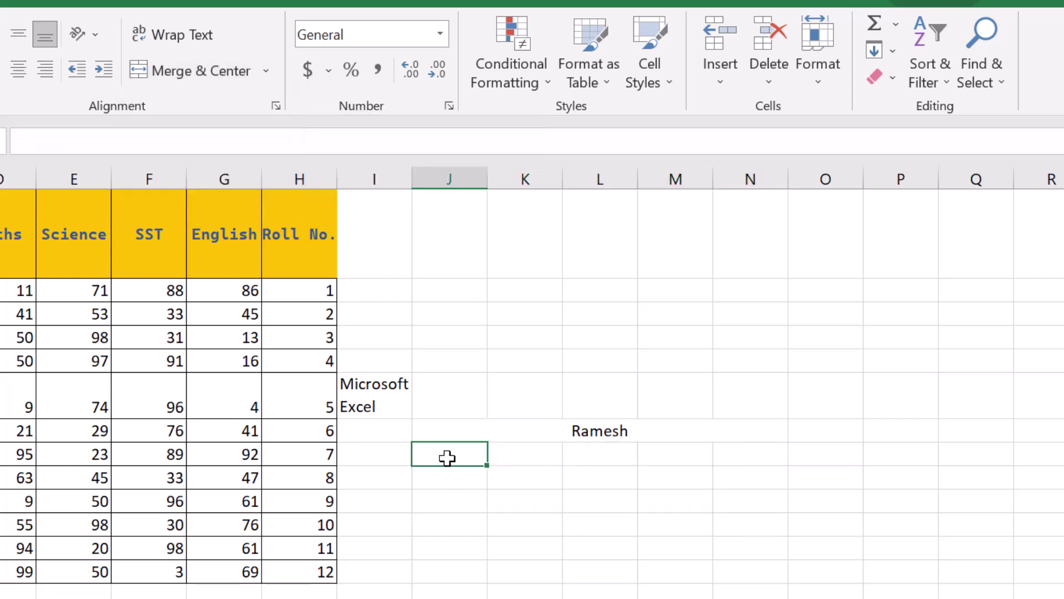
{"action": "left_click_drag", "start_coordinate": [446, 462], "coordinate": [749, 529]}
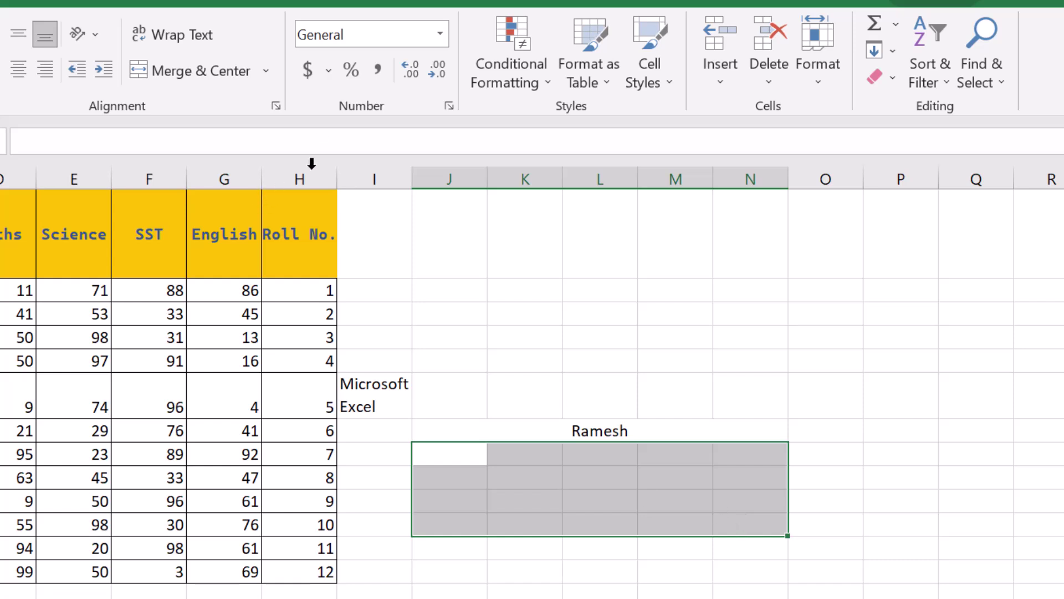
{"action": "left_click", "coordinate": [266, 71]}
{"action": "left_click", "coordinate": [249, 102]}
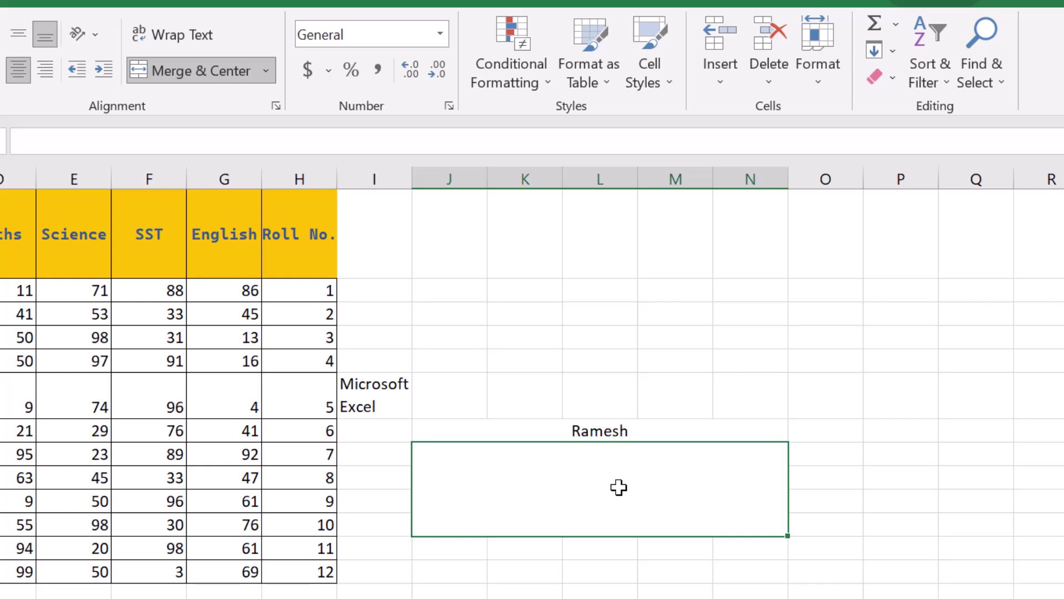
{"action": "key", "text": "ctrl+z"}
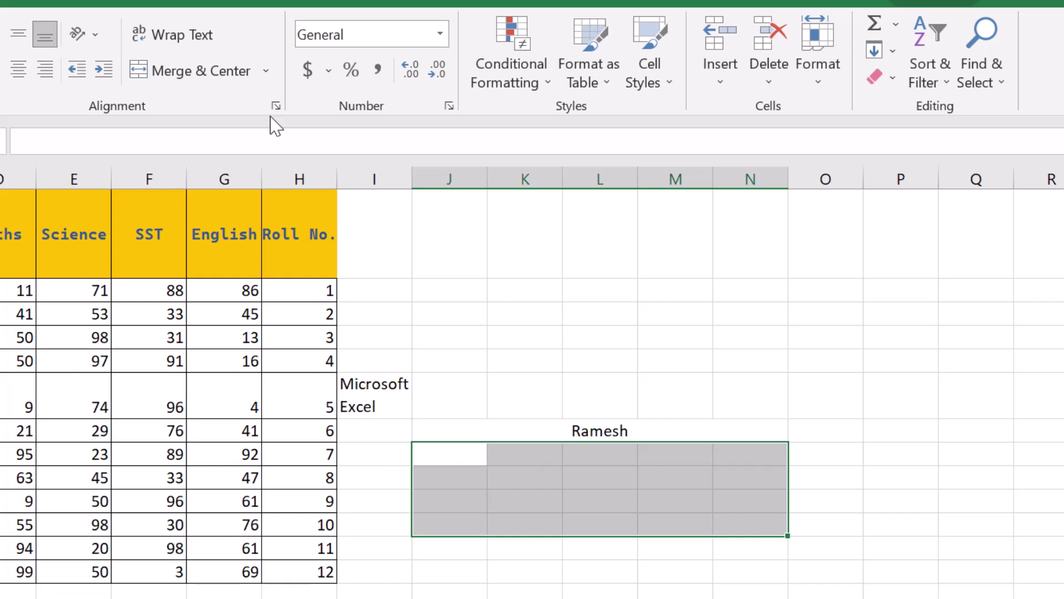
Step: Apply Merge Across to J8:N11 and select the rows of the block one by one to check the merge
{"action": "left_click", "coordinate": [270, 78]}
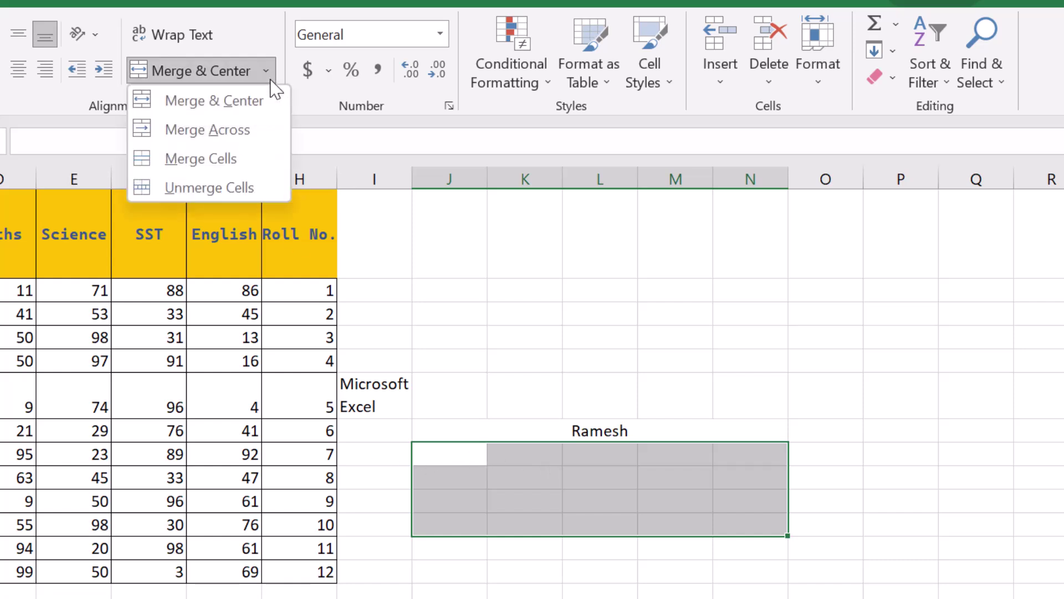
{"action": "left_click", "coordinate": [247, 131]}
{"action": "left_click", "coordinate": [565, 452]}
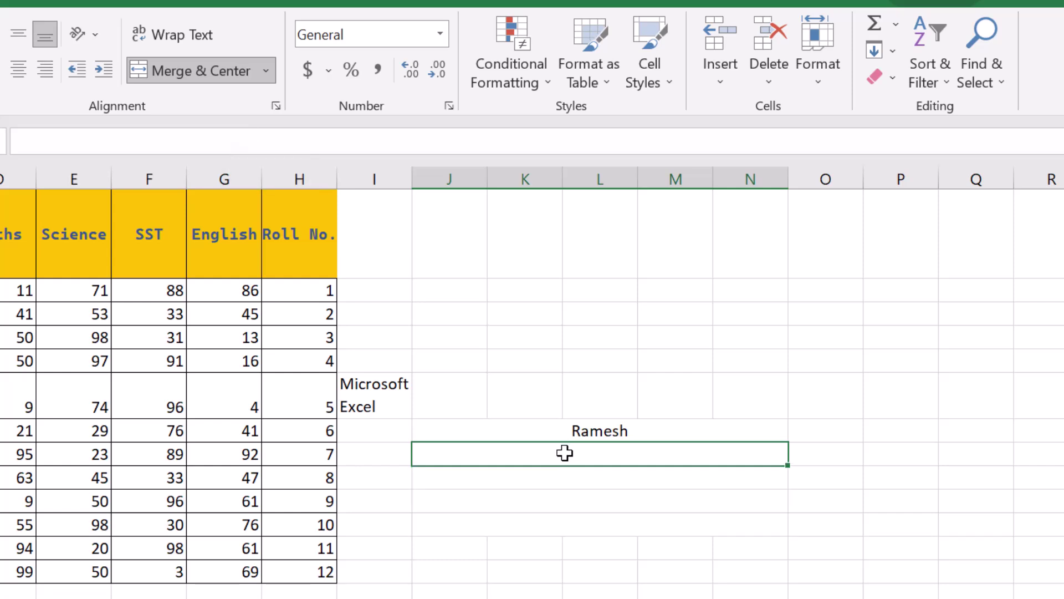
{"action": "left_click", "coordinate": [586, 480]}
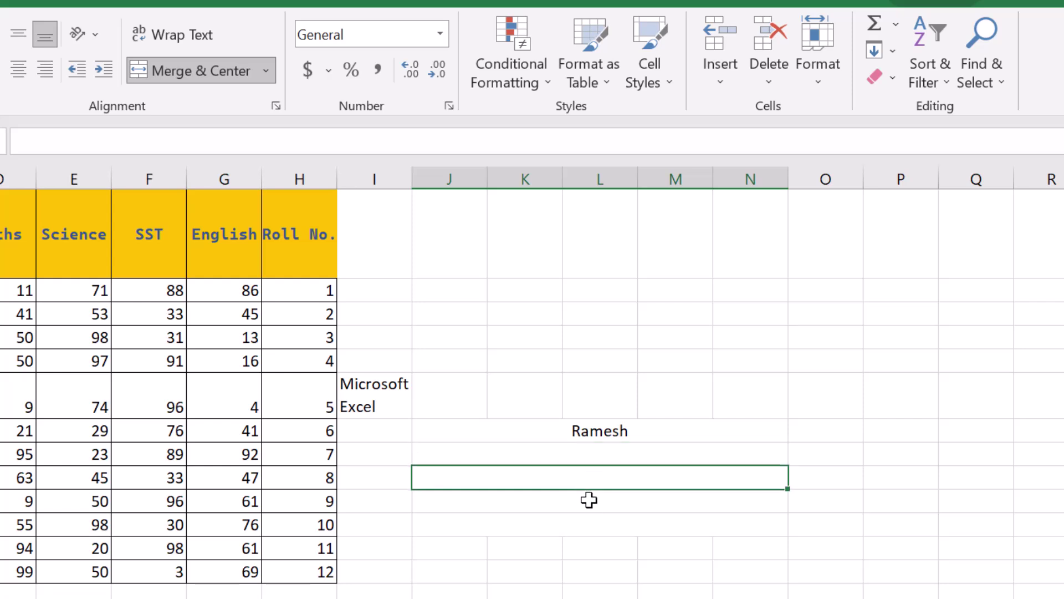
{"action": "left_click", "coordinate": [590, 500]}
{"action": "left_click", "coordinate": [596, 521]}
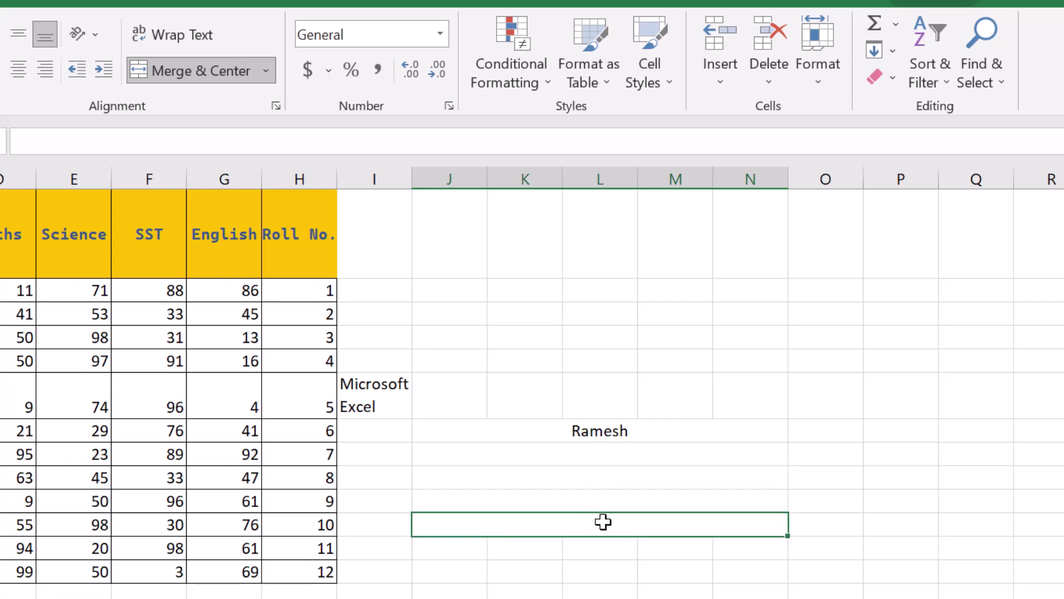
Step: Enter the first student's name in lowercase in J12 and combine J12:N12 with Merge Cells
{"action": "left_click", "coordinate": [437, 548]}
{"action": "left_click", "coordinate": [274, 77]}
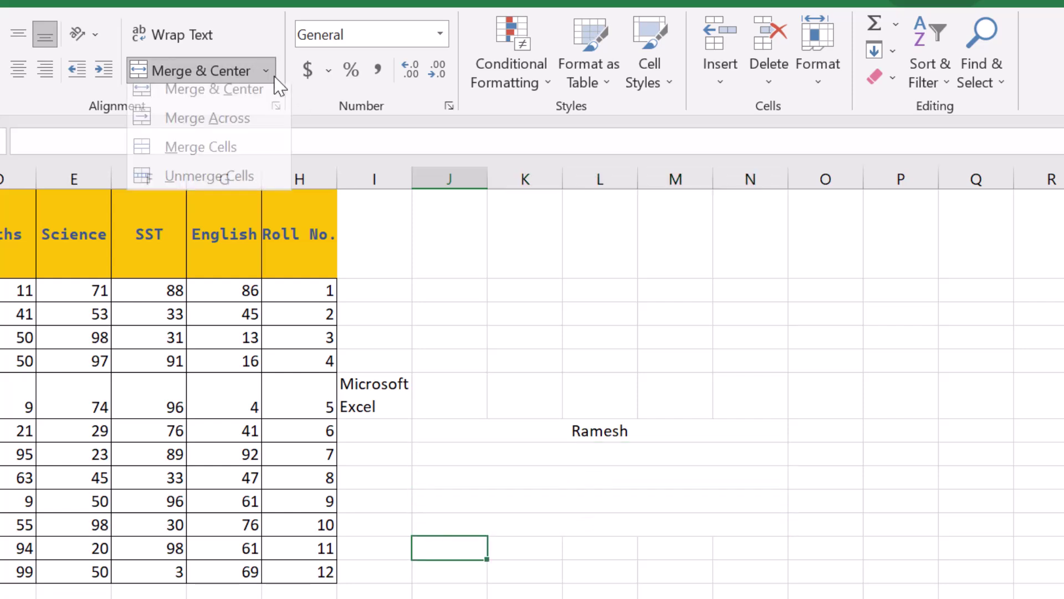
{"action": "left_click", "coordinate": [434, 553]}
{"action": "type", "text": "ramesh"}
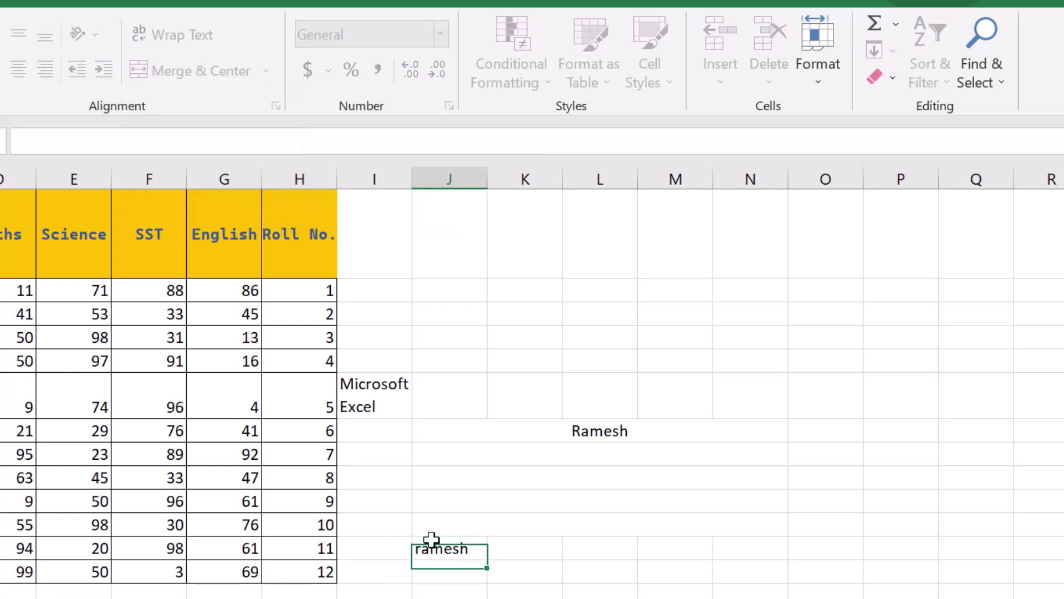
{"action": "key", "text": "Return"}
{"action": "left_click_drag", "start_coordinate": [439, 545], "coordinate": [754, 541]}
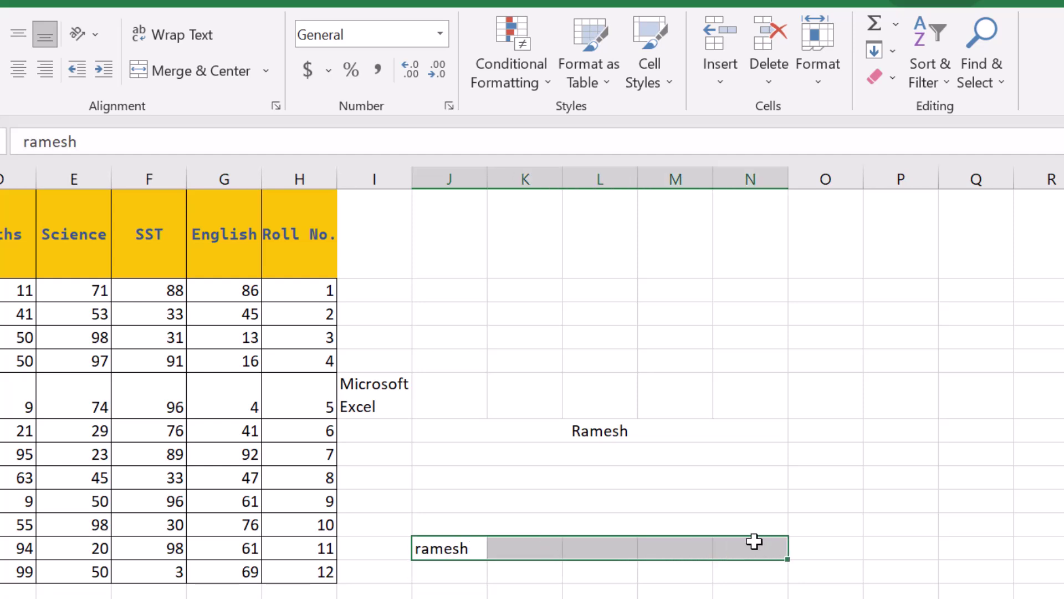
{"action": "left_click", "coordinate": [268, 72]}
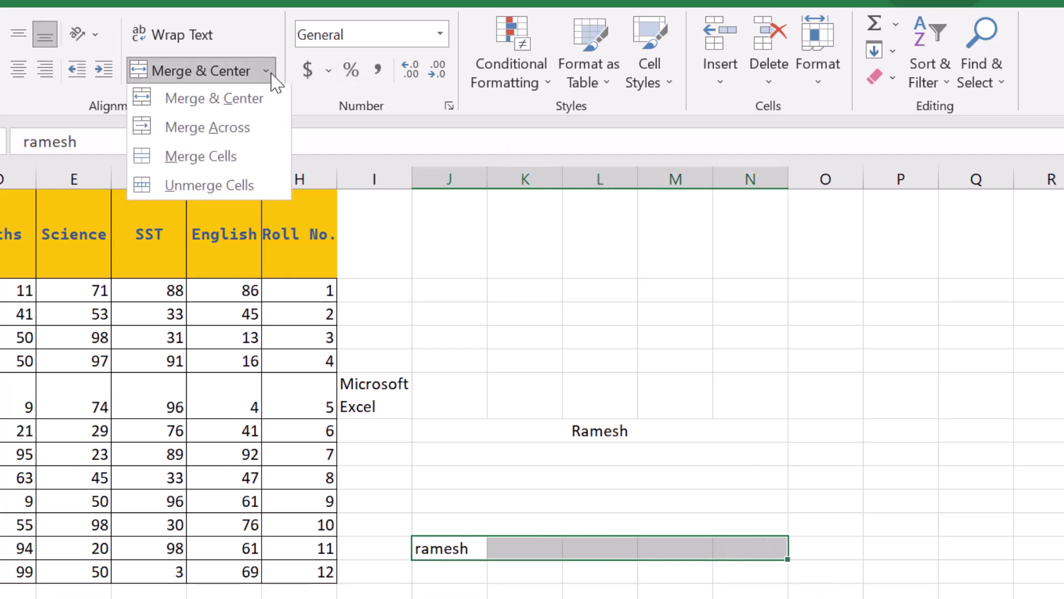
{"action": "left_click", "coordinate": [200, 159]}
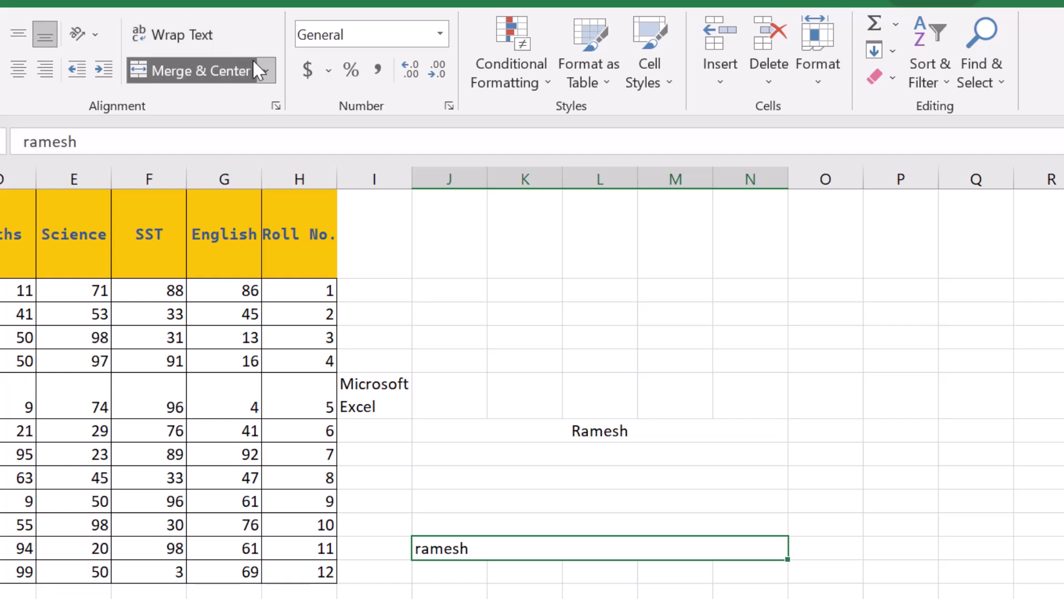
Step: Apply Merge Cells to J12:N12 once more and split the range again with Unmerge Cells
{"action": "left_click", "coordinate": [266, 71]}
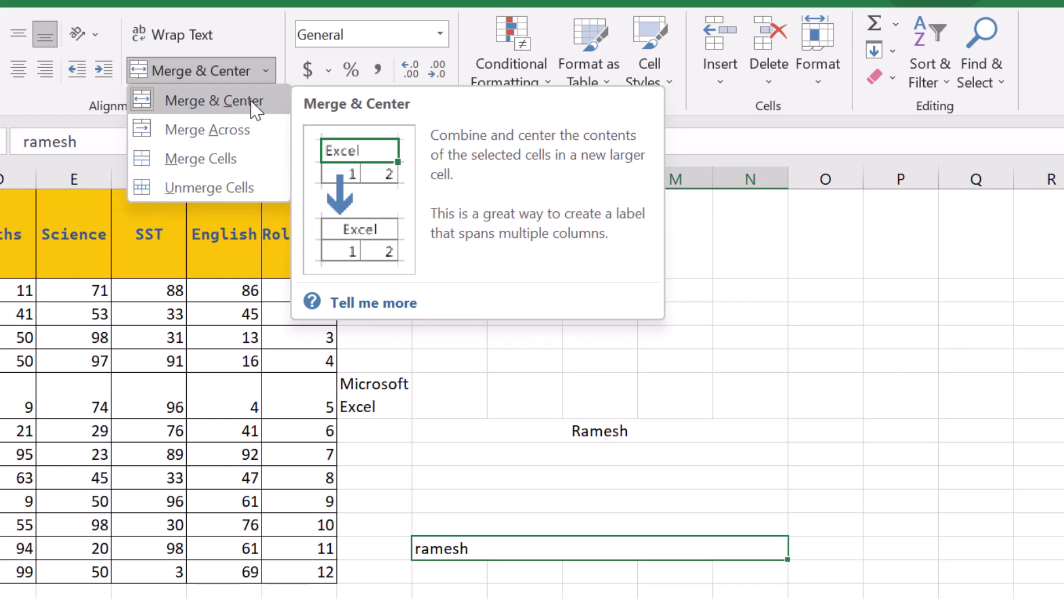
{"action": "left_click", "coordinate": [221, 159]}
{"action": "left_click", "coordinate": [267, 71]}
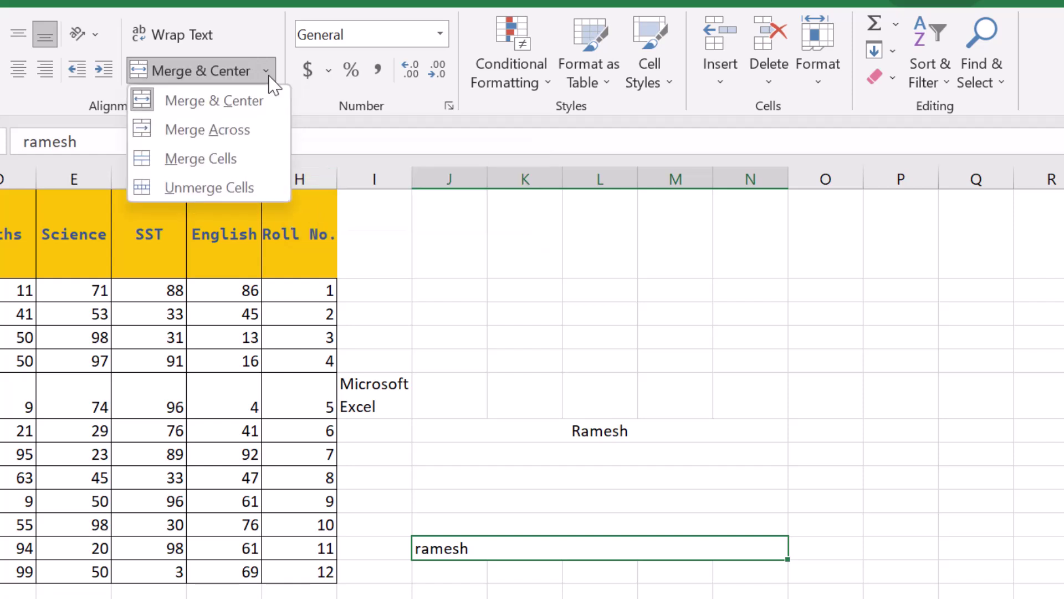
{"action": "left_click", "coordinate": [224, 187]}
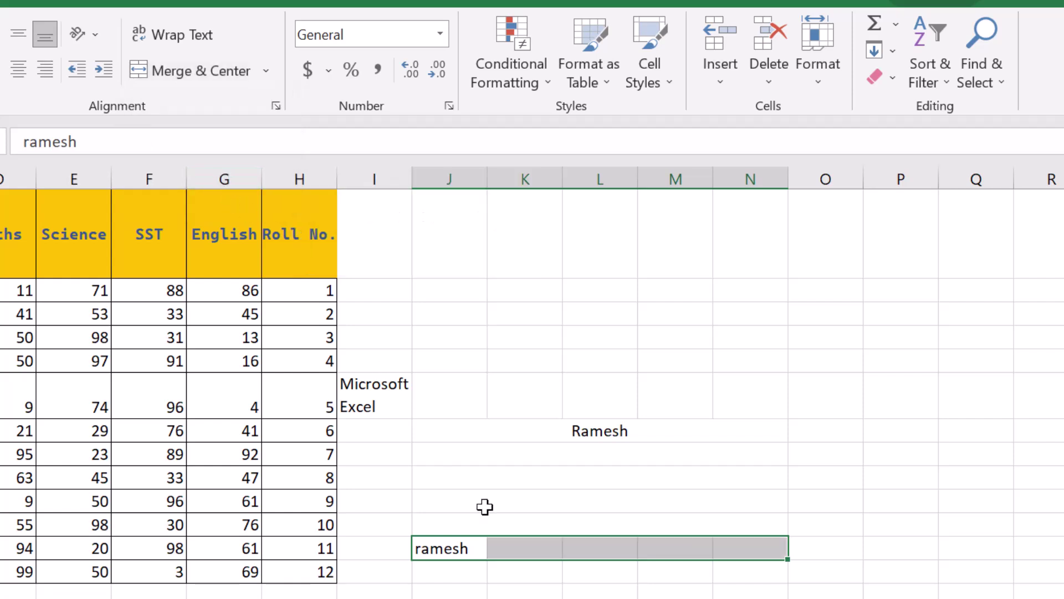
{"action": "left_click", "coordinate": [546, 596]}
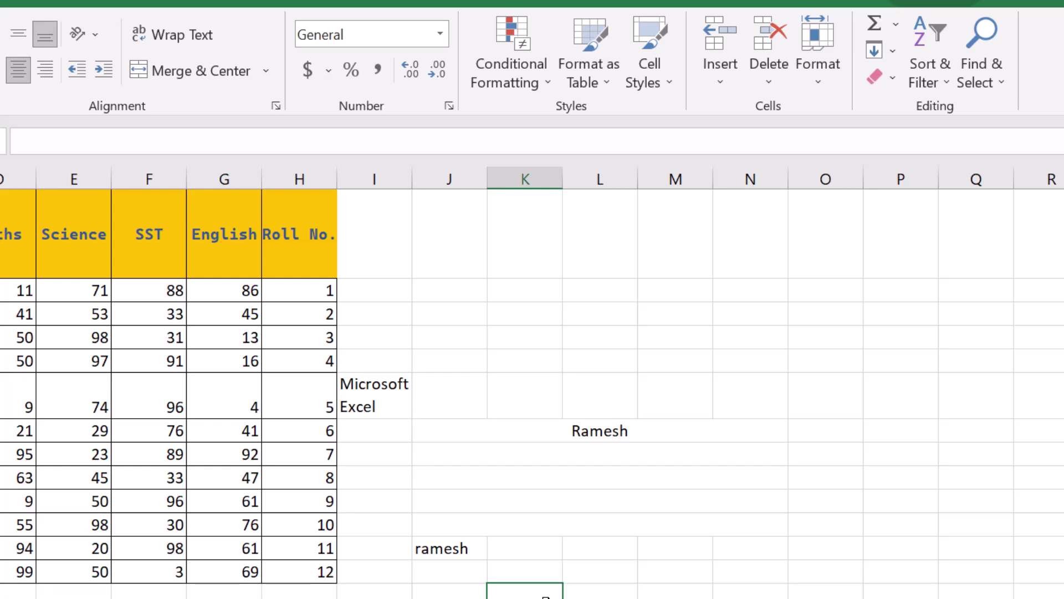